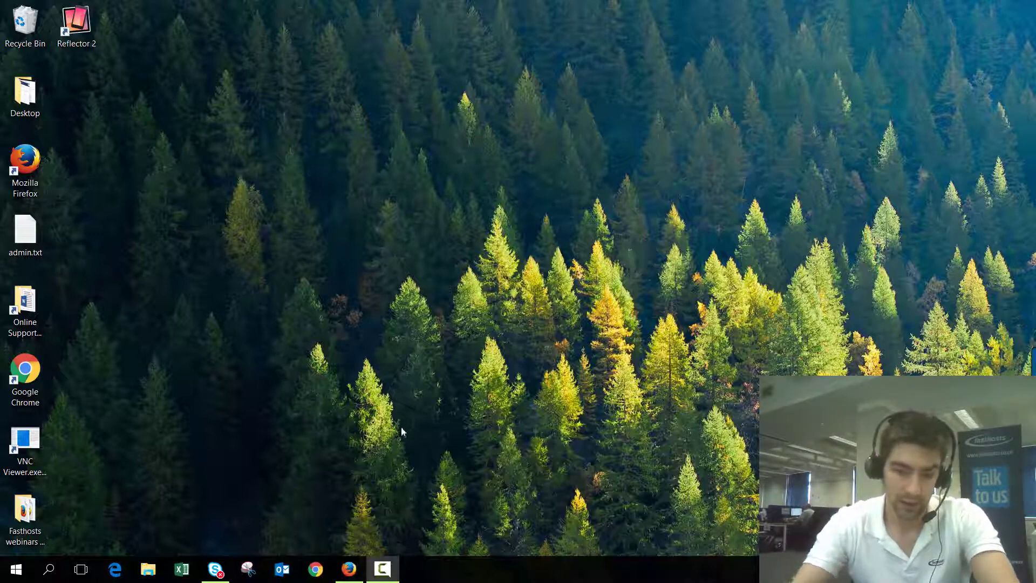
{"action": "left_click", "coordinate": [348, 568]}
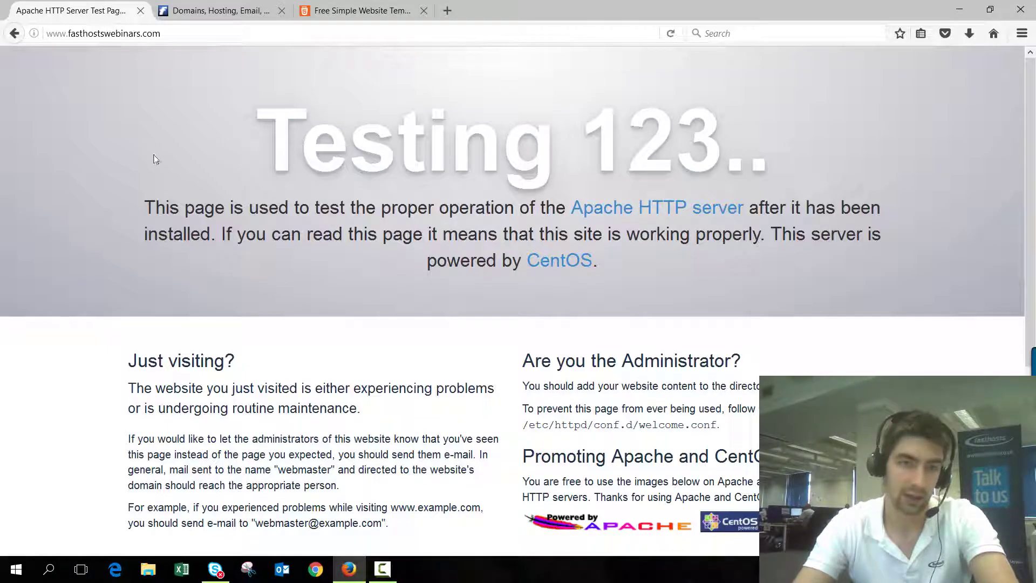
{"action": "left_click", "coordinate": [181, 34]}
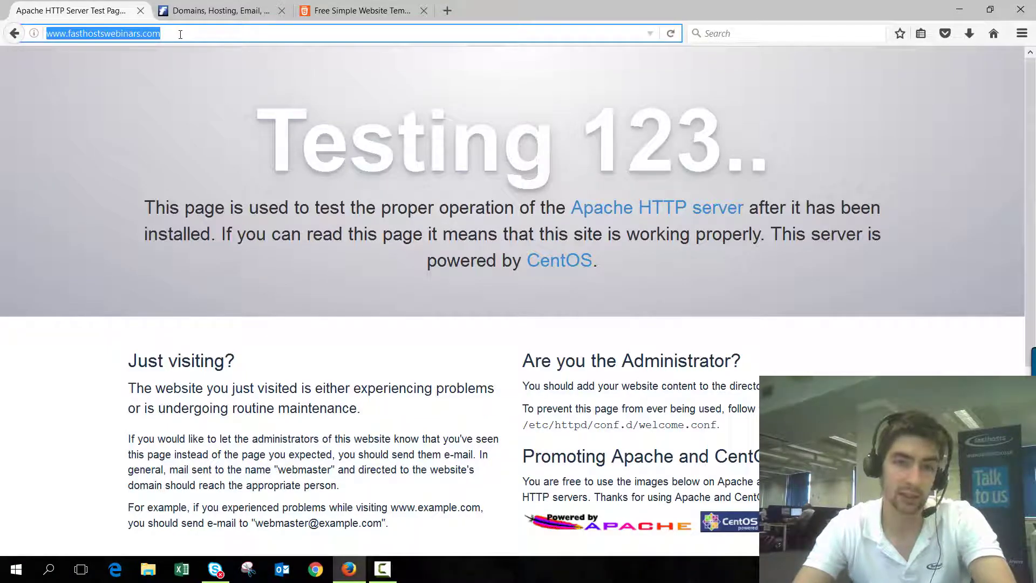
{"action": "left_click", "coordinate": [142, 76]}
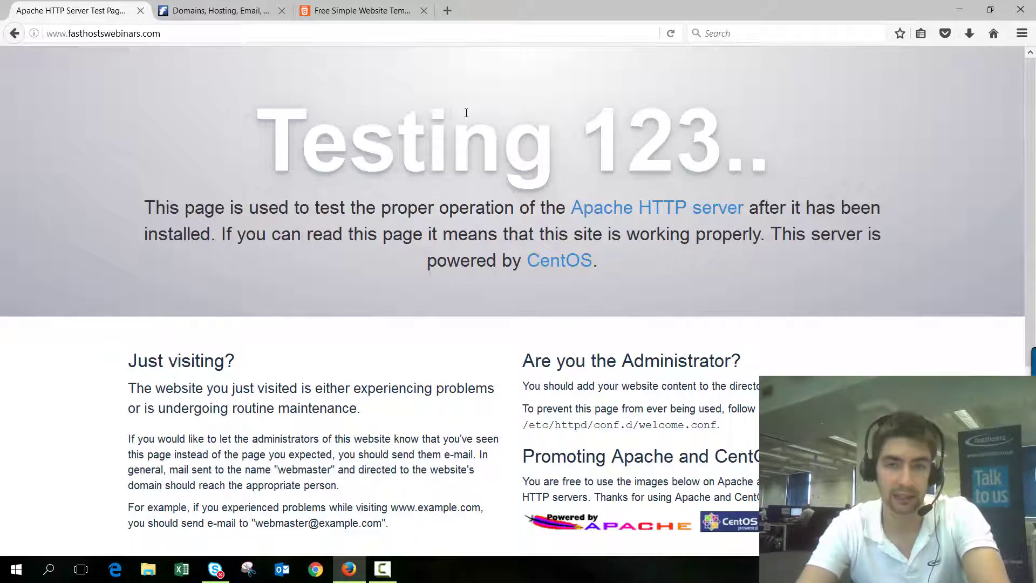
Step: Log in to the Fasthosts Control Panel from the Fasthosts website with the saved account credentials
{"action": "left_click", "coordinate": [226, 12]}
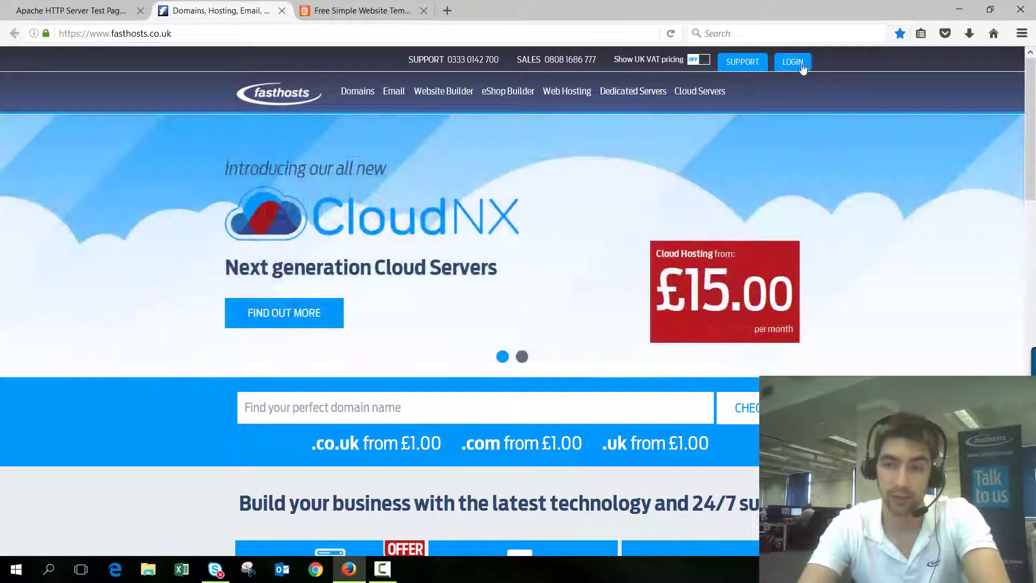
{"action": "left_click", "coordinate": [802, 64]}
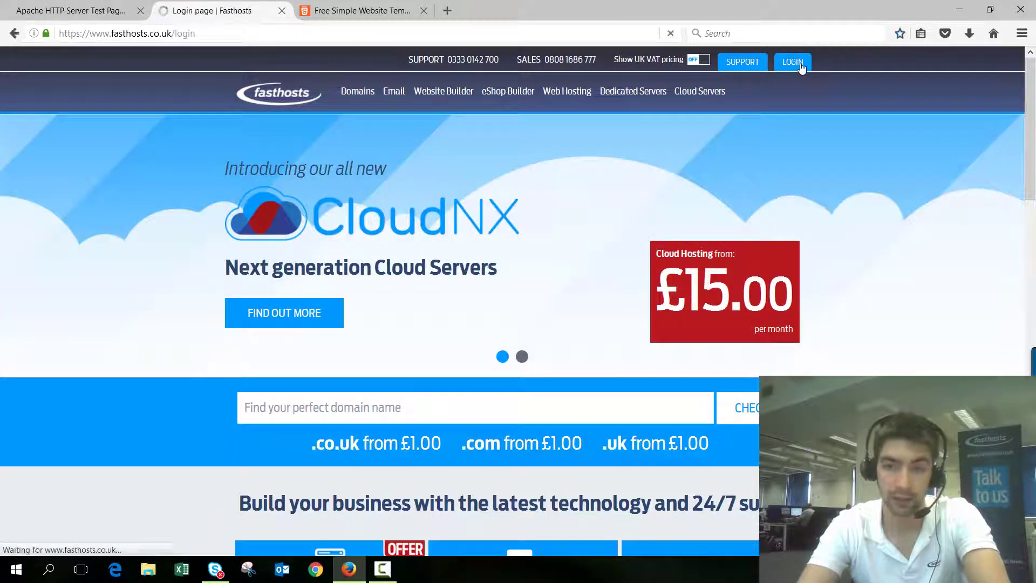
{"action": "scroll", "coordinate": [307, 239], "scroll_direction": "down", "scroll_amount": 5}
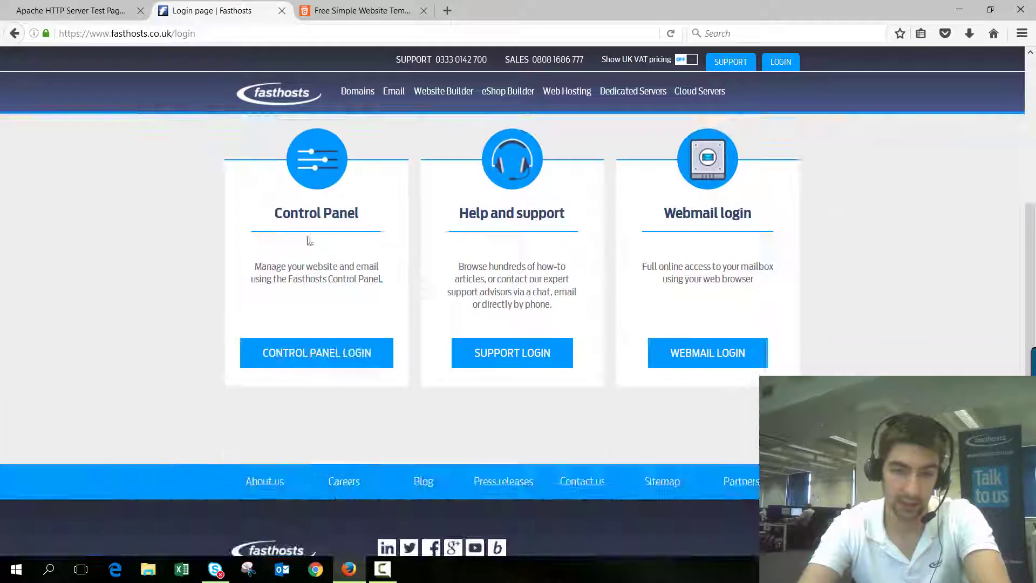
{"action": "left_click", "coordinate": [315, 359]}
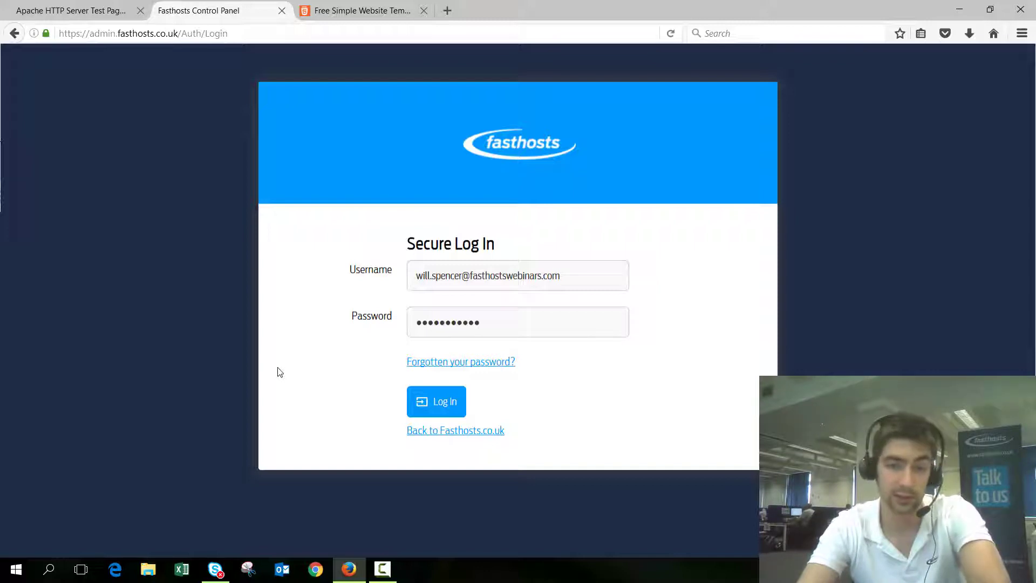
{"action": "left_click", "coordinate": [446, 410]}
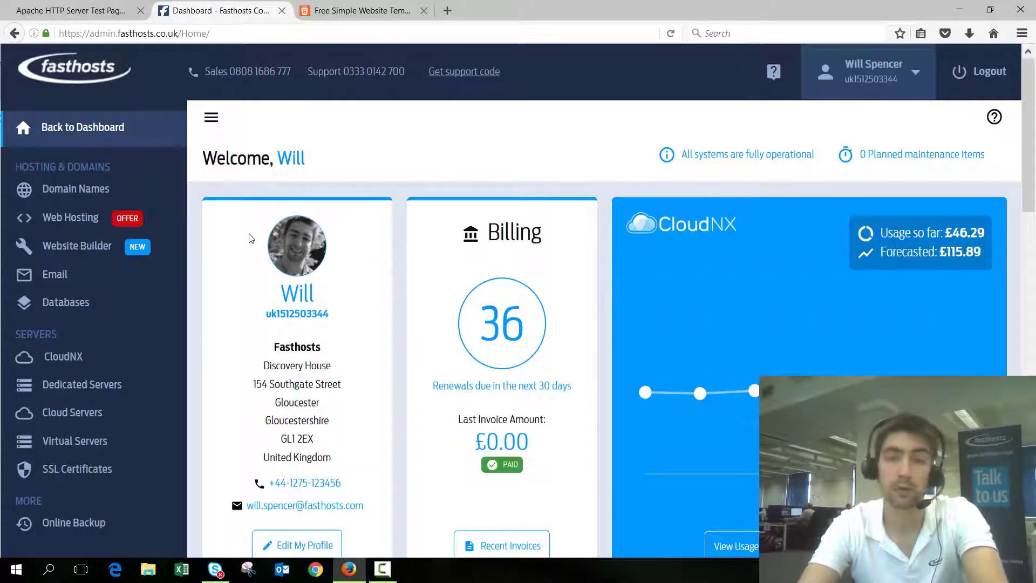
Step: Open the fasthostswebinars.com hosting package from the account's web hosting packages
{"action": "left_click", "coordinate": [98, 217]}
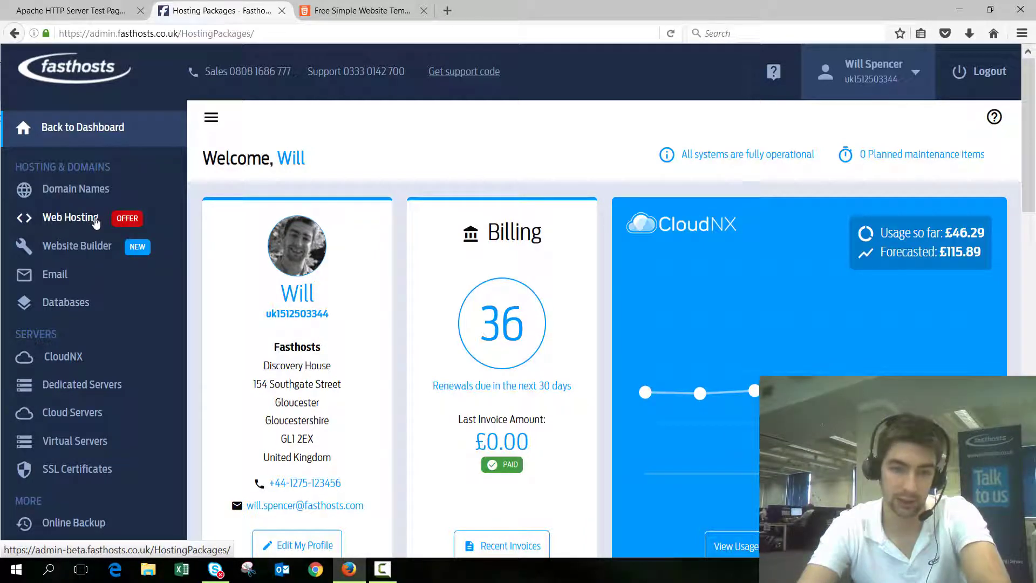
{"action": "scroll", "coordinate": [218, 272], "scroll_direction": "down", "scroll_amount": 3}
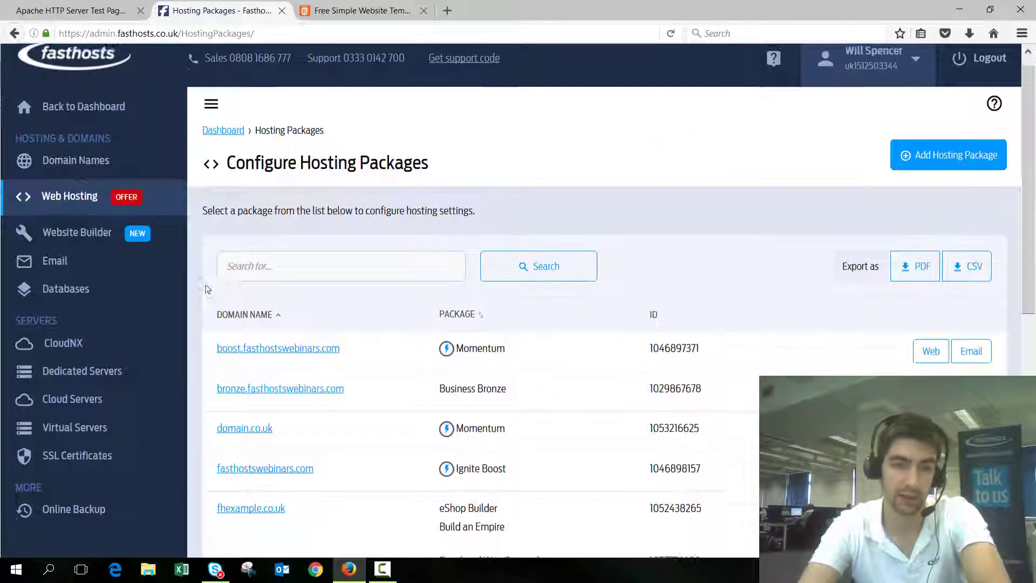
{"action": "scroll", "coordinate": [219, 272], "scroll_direction": "down", "scroll_amount": 5}
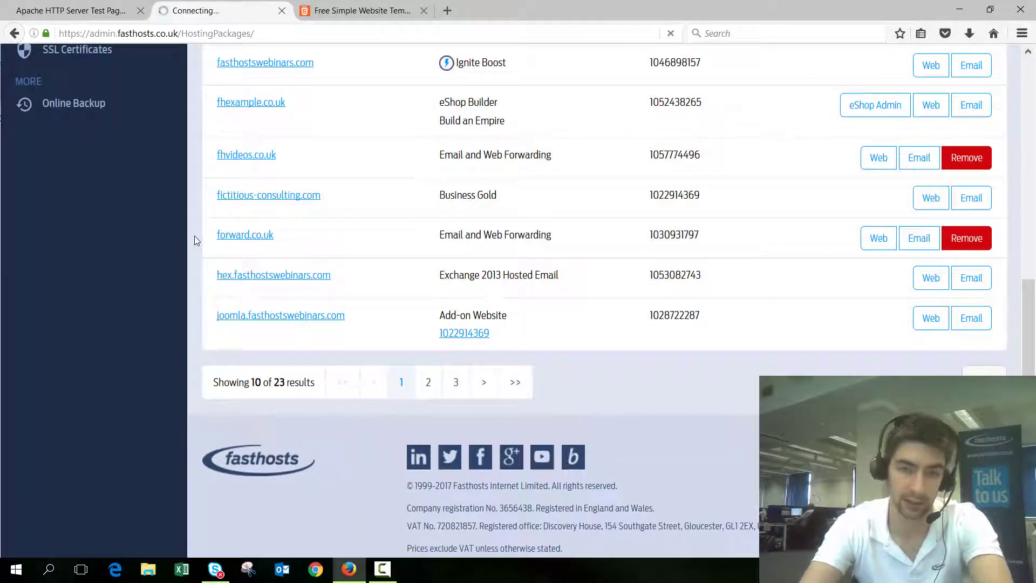
{"action": "left_click", "coordinate": [300, 64]}
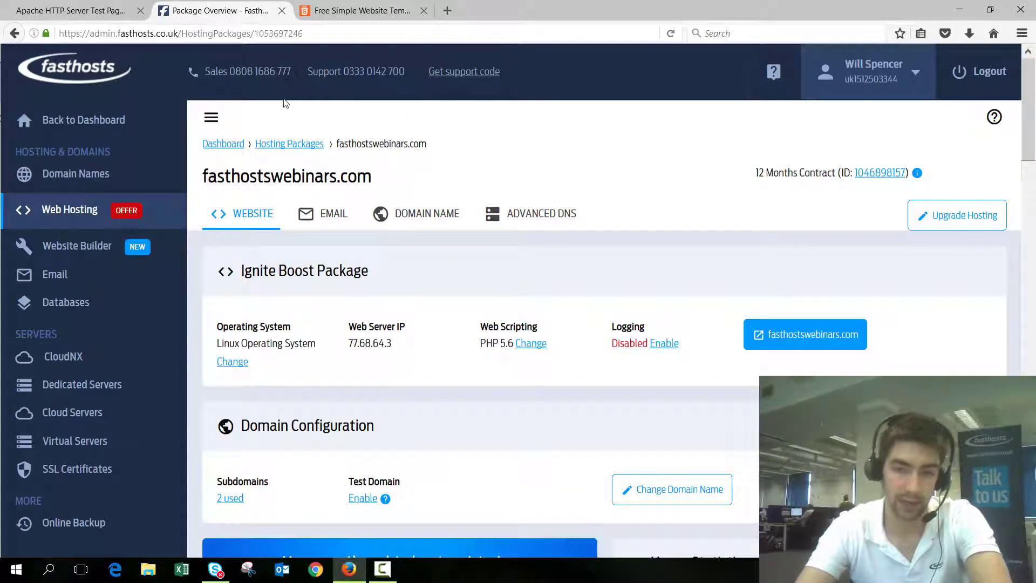
Step: Open the FTP account settings from the package's File Management section
{"action": "scroll", "coordinate": [581, 314], "scroll_direction": "down", "scroll_amount": 5}
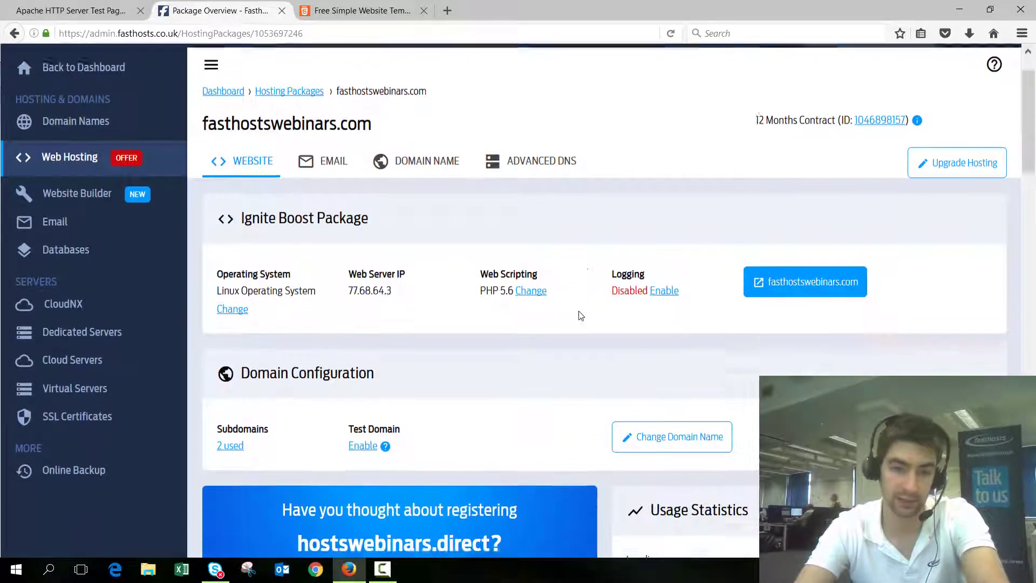
{"action": "scroll", "coordinate": [582, 239], "scroll_direction": "down", "scroll_amount": 10}
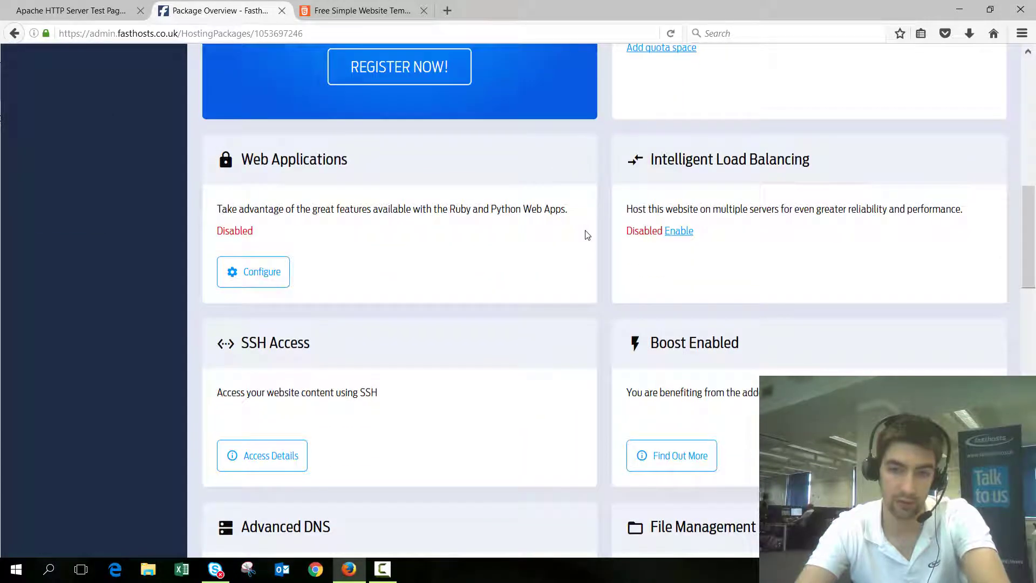
{"action": "scroll", "coordinate": [585, 230], "scroll_direction": "down", "scroll_amount": 3}
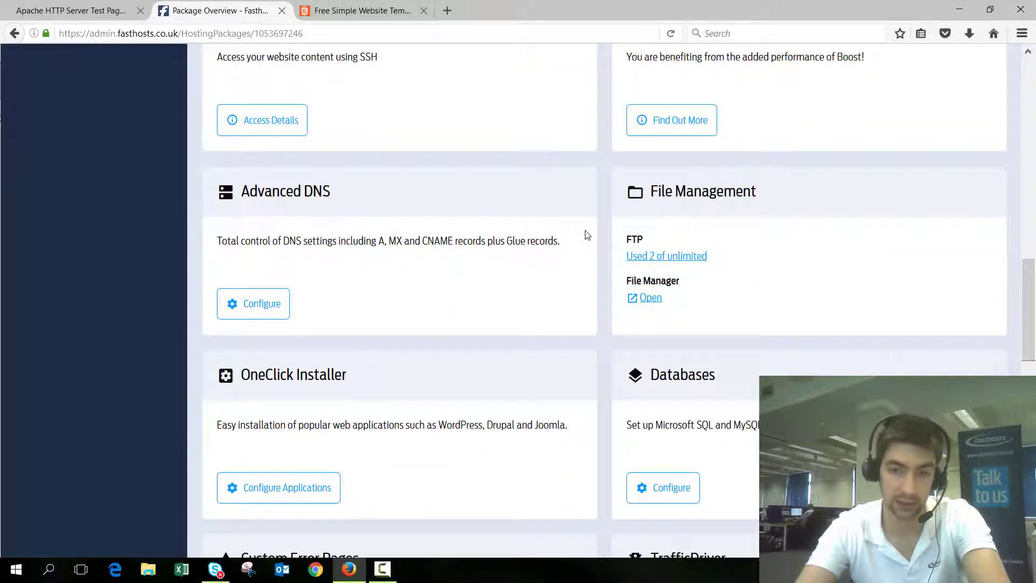
{"action": "left_click_drag", "start_coordinate": [696, 195], "coordinate": [653, 194]}
{"action": "left_click", "coordinate": [718, 252]}
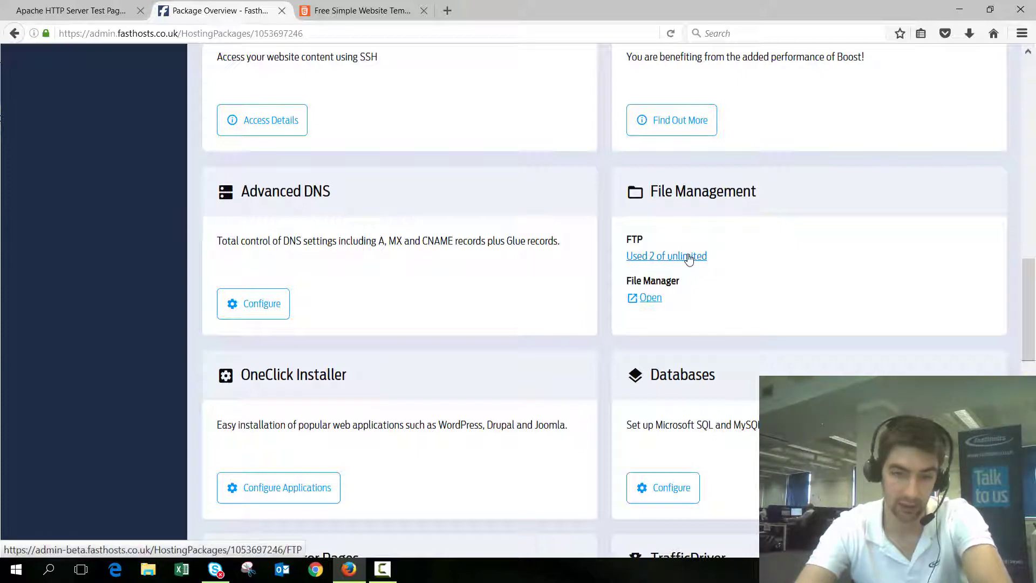
{"action": "left_click", "coordinate": [687, 256]}
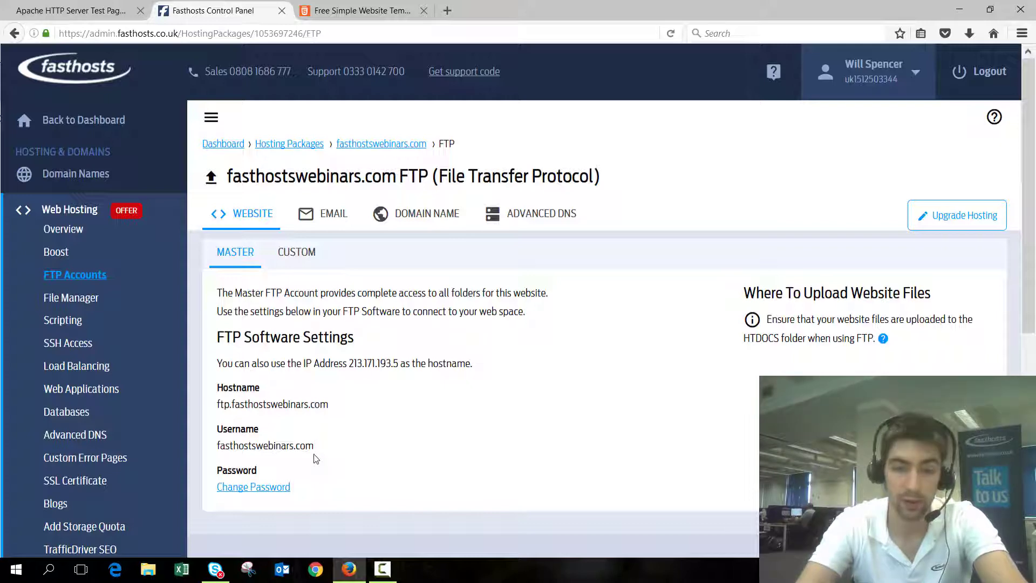
Step: Review the master FTP account's password requirements and the custom FTP accounts, and return to the master account settings
{"action": "left_click", "coordinate": [252, 488]}
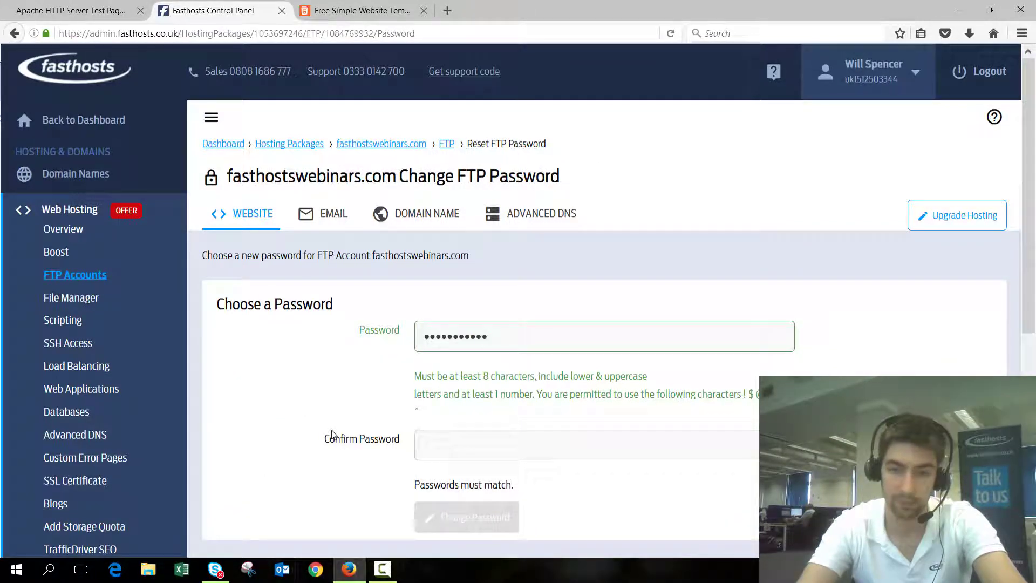
{"action": "left_click_drag", "start_coordinate": [740, 394], "coordinate": [433, 376]}
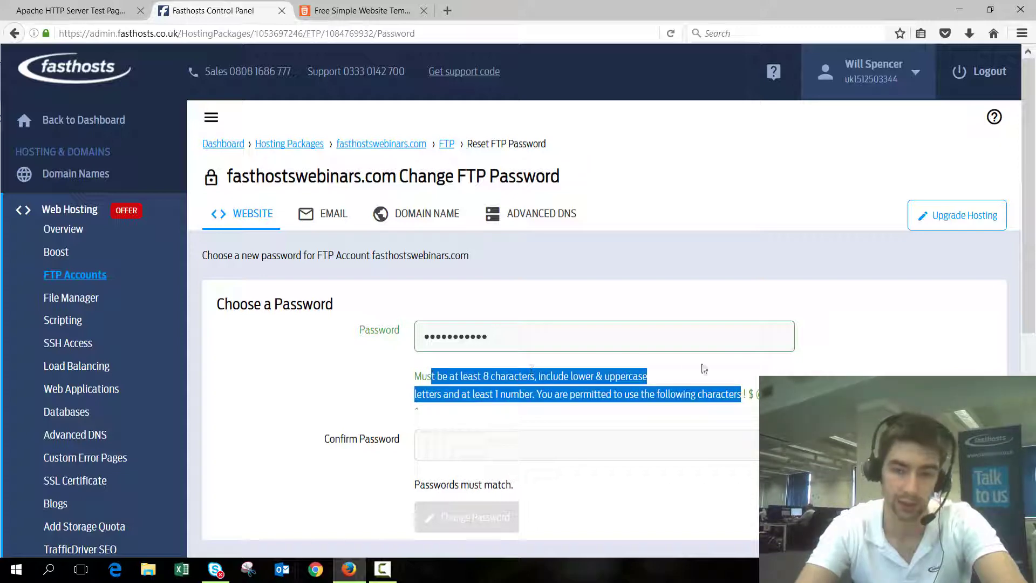
{"action": "left_click", "coordinate": [681, 381]}
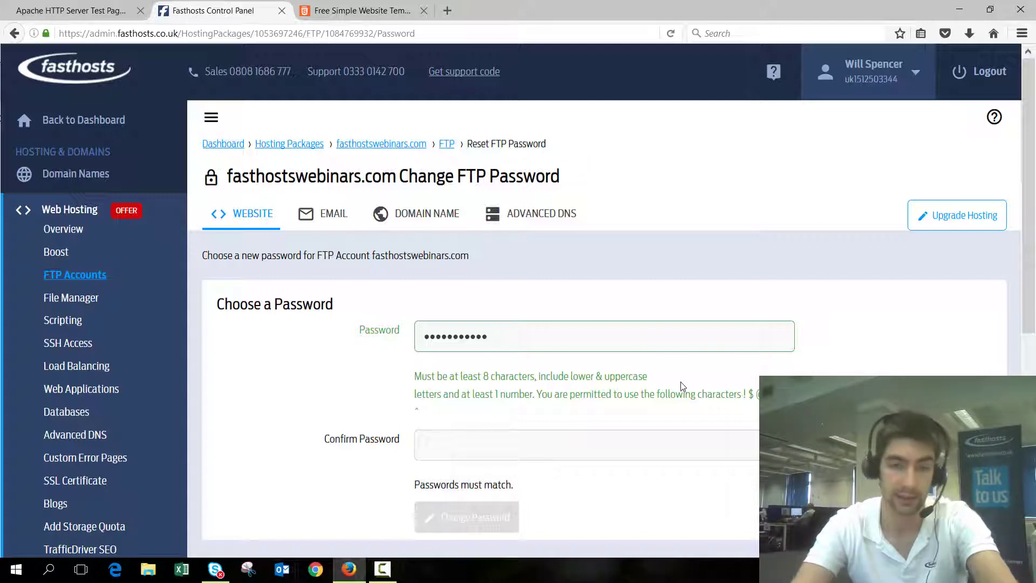
{"action": "left_click", "coordinate": [447, 144]}
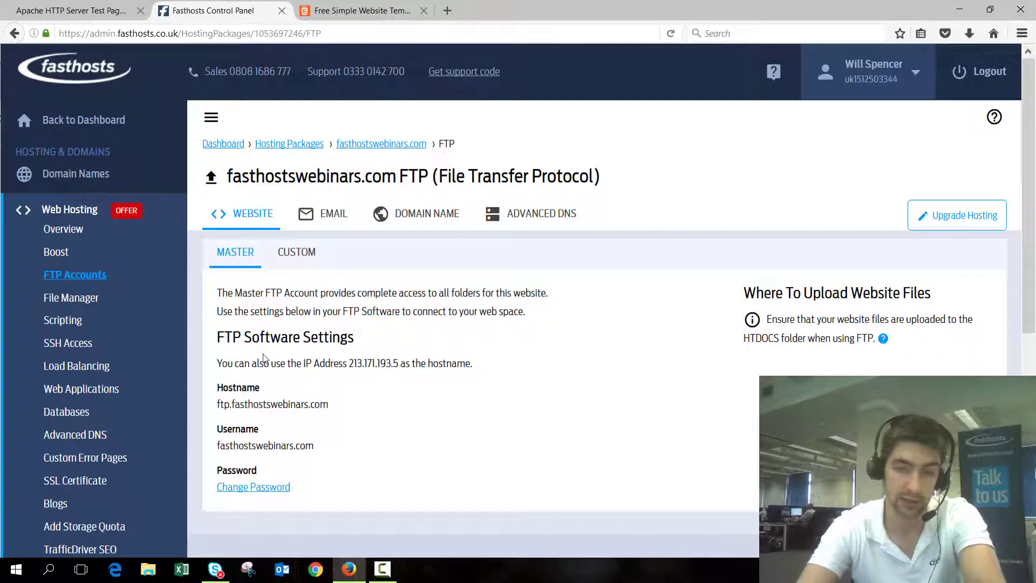
{"action": "left_click", "coordinate": [298, 254]}
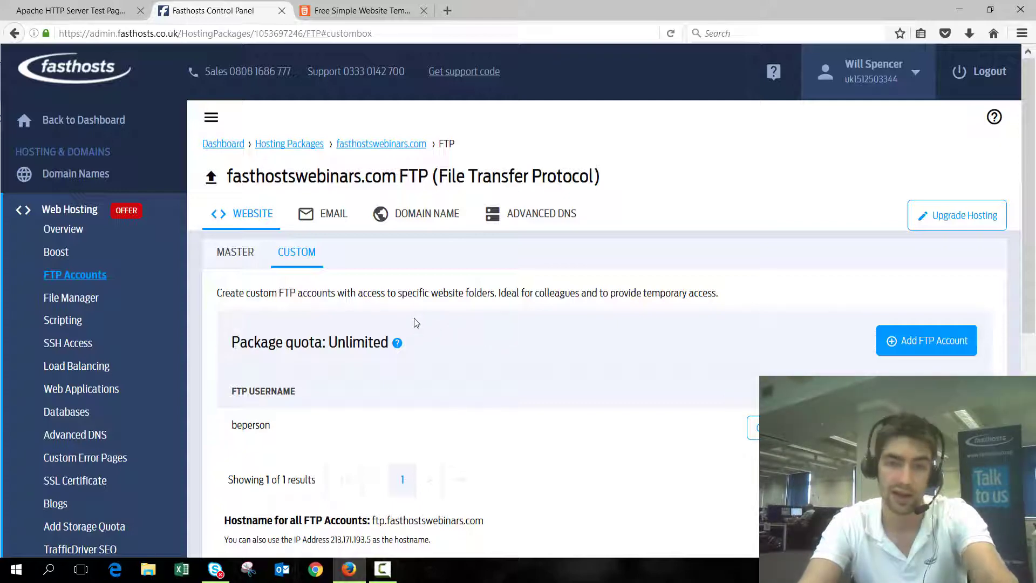
{"action": "left_click", "coordinate": [232, 257]}
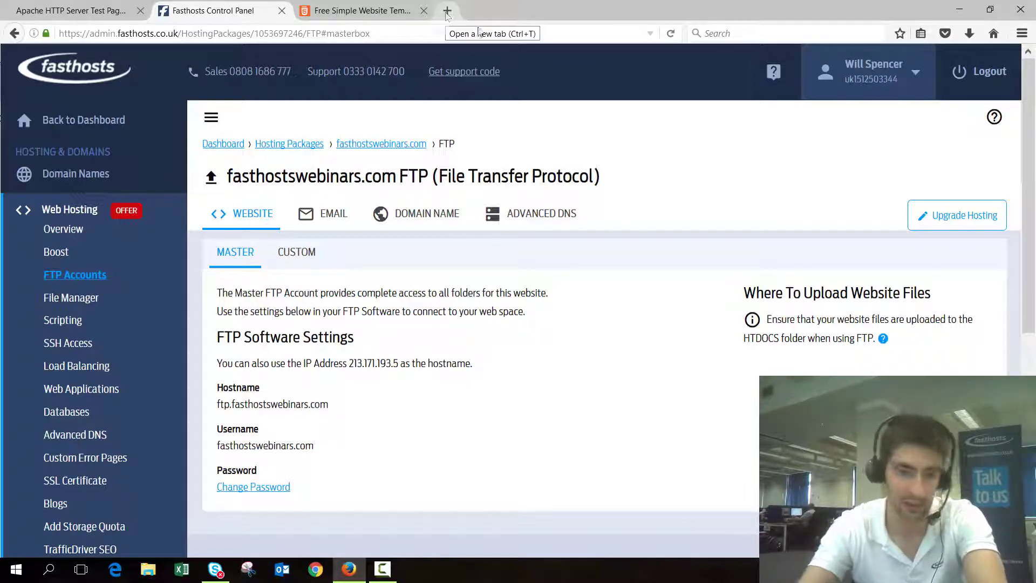
Step: Launch FileZilla and open its Site Manager
{"action": "left_click", "coordinate": [17, 569]}
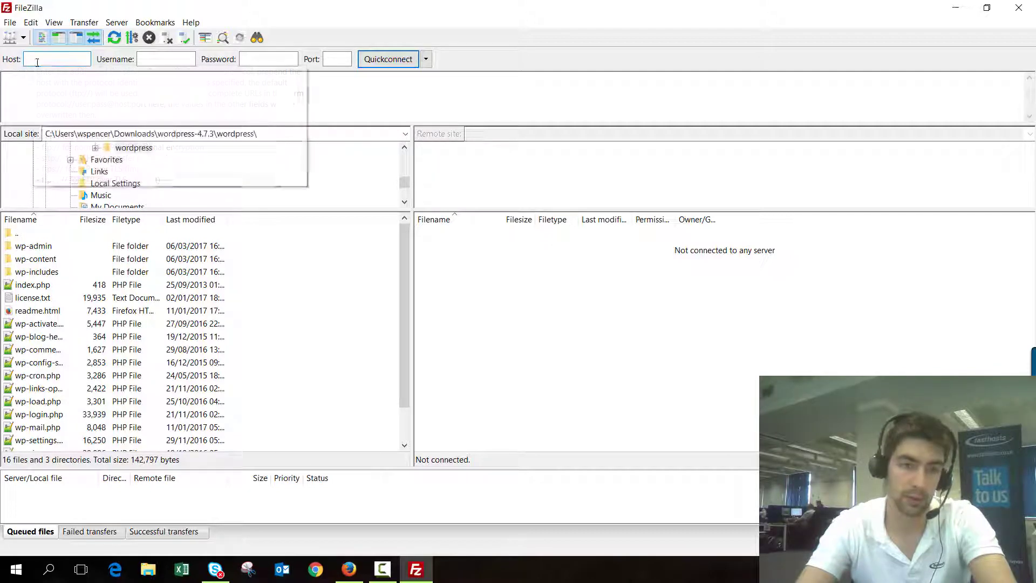
{"action": "left_click", "coordinate": [265, 59]}
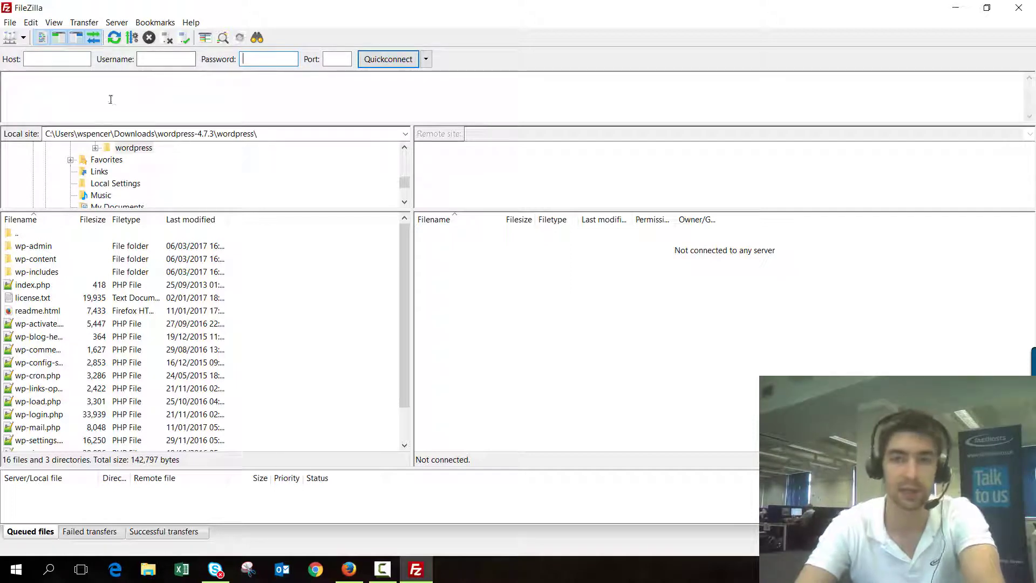
{"action": "left_click", "coordinate": [10, 22]}
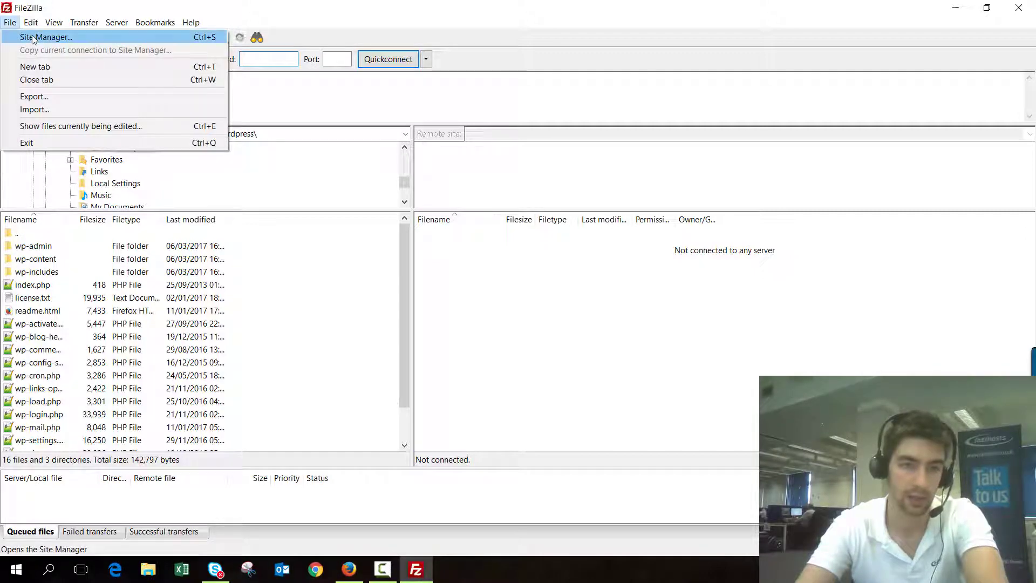
{"action": "left_click", "coordinate": [33, 38]}
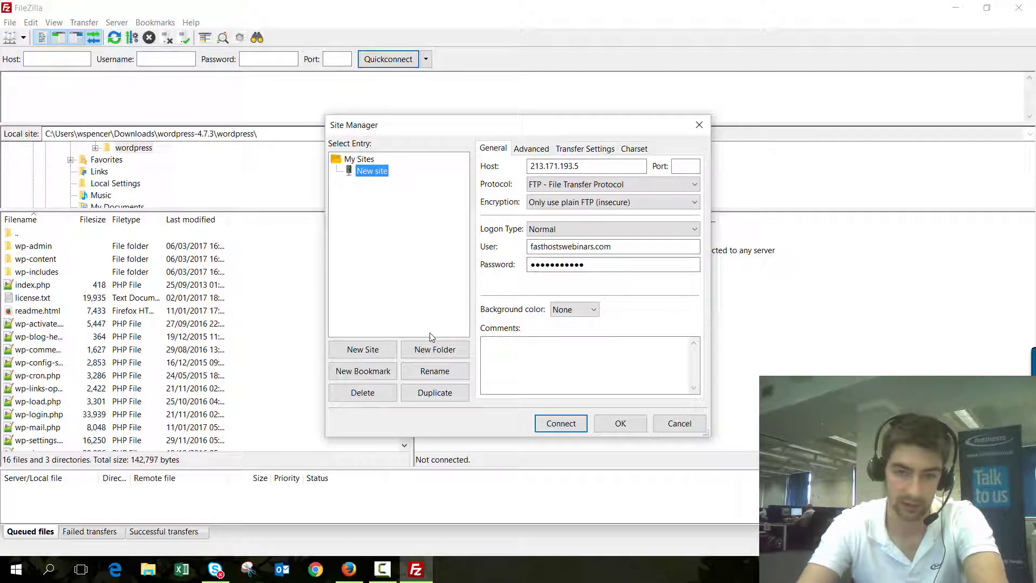
Step: Add a new site entry named Fasthostswebinars under My Sites
{"action": "left_click", "coordinate": [378, 351]}
{"action": "type", "text": "Fasthostsweb"}
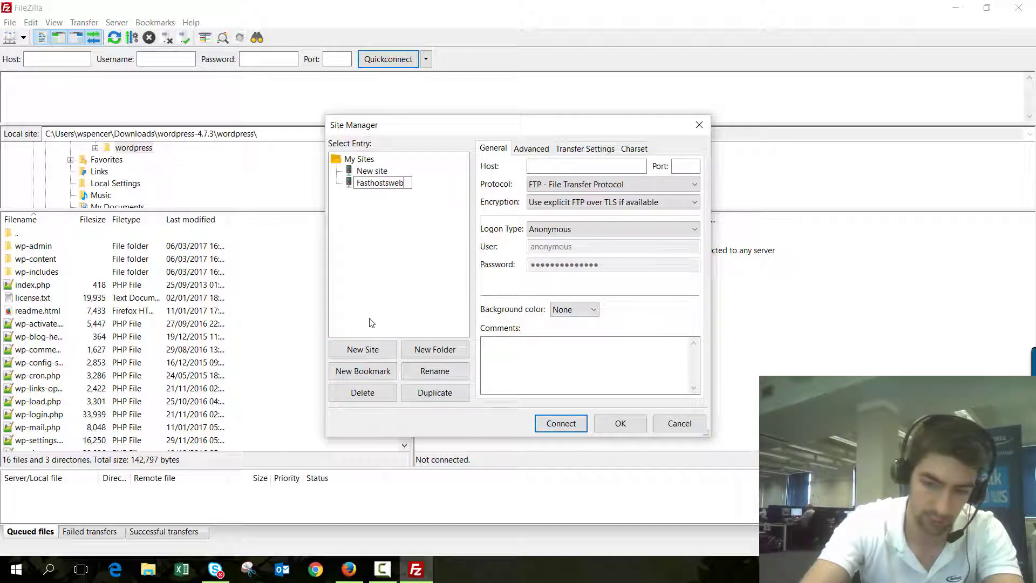
{"action": "type", "text": "inars"}
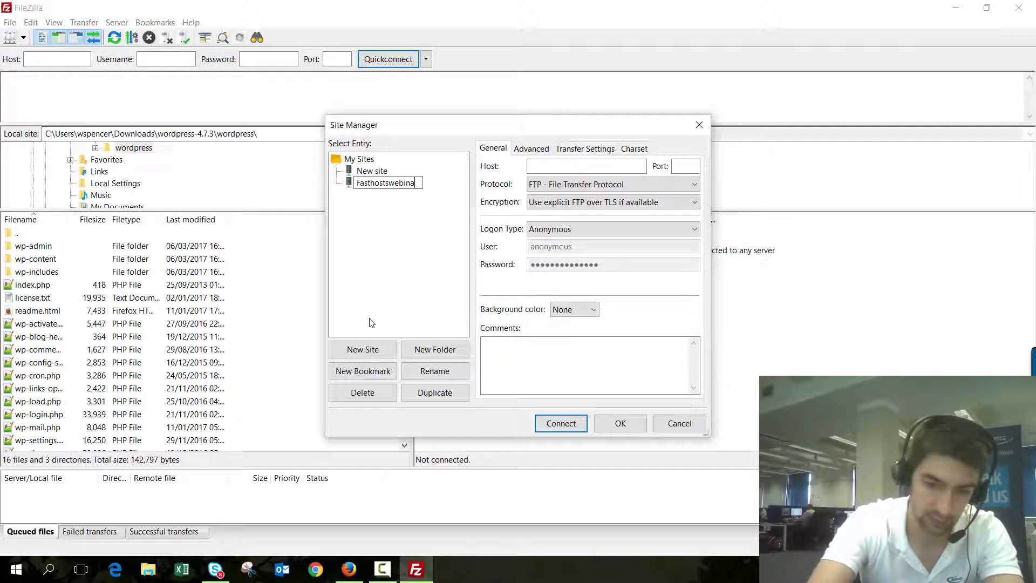
{"action": "key", "text": "Return"}
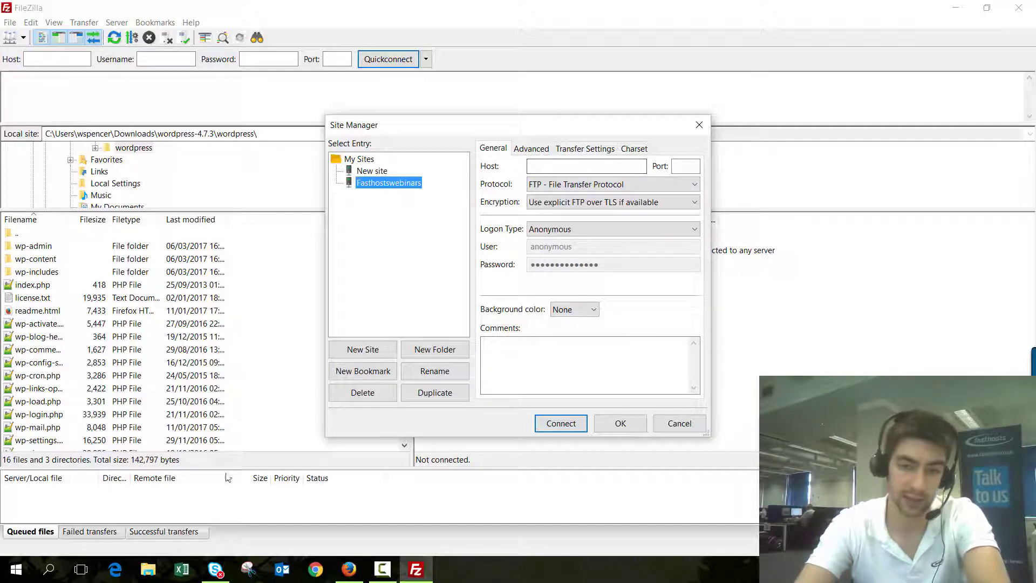
Step: Switch to Firefox and copy the FTP hostname ftp.fasthostswebinars.com from the master account's FTP software settings
{"action": "left_click", "coordinate": [348, 573]}
{"action": "left_click_drag", "start_coordinate": [330, 409], "coordinate": [212, 413]}
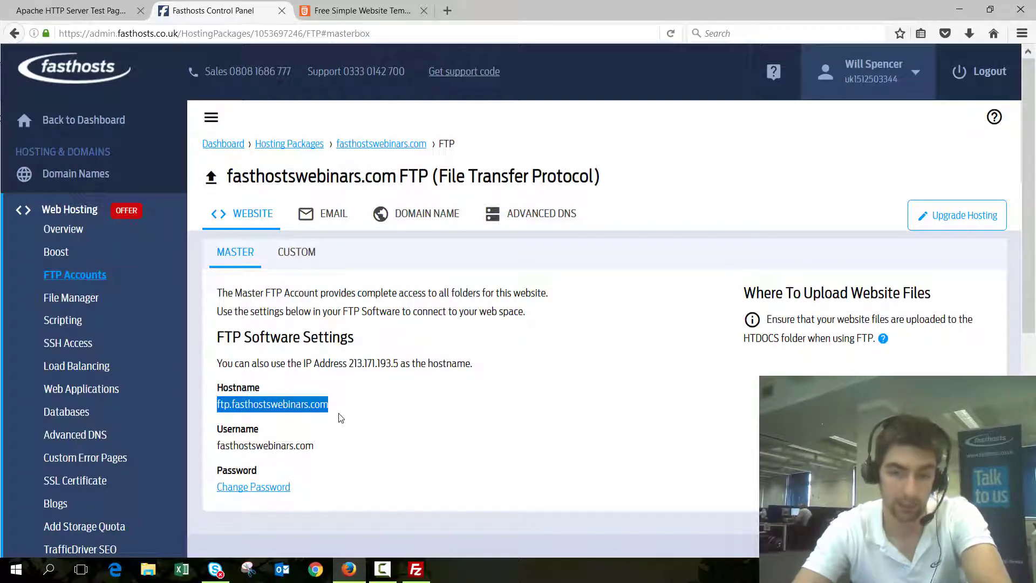
{"action": "left_click", "coordinate": [346, 425]}
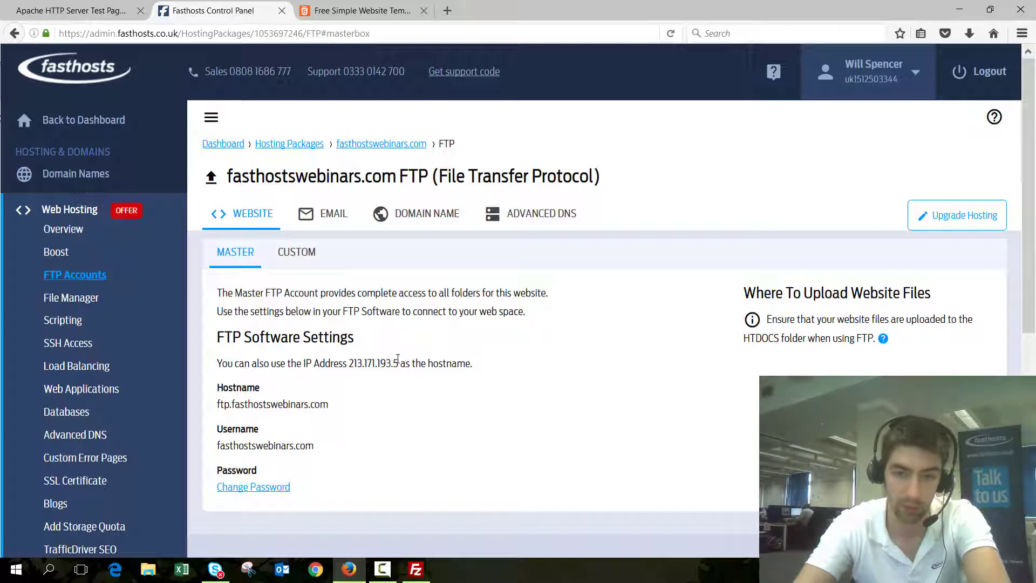
{"action": "left_click_drag", "start_coordinate": [400, 363], "coordinate": [346, 366]}
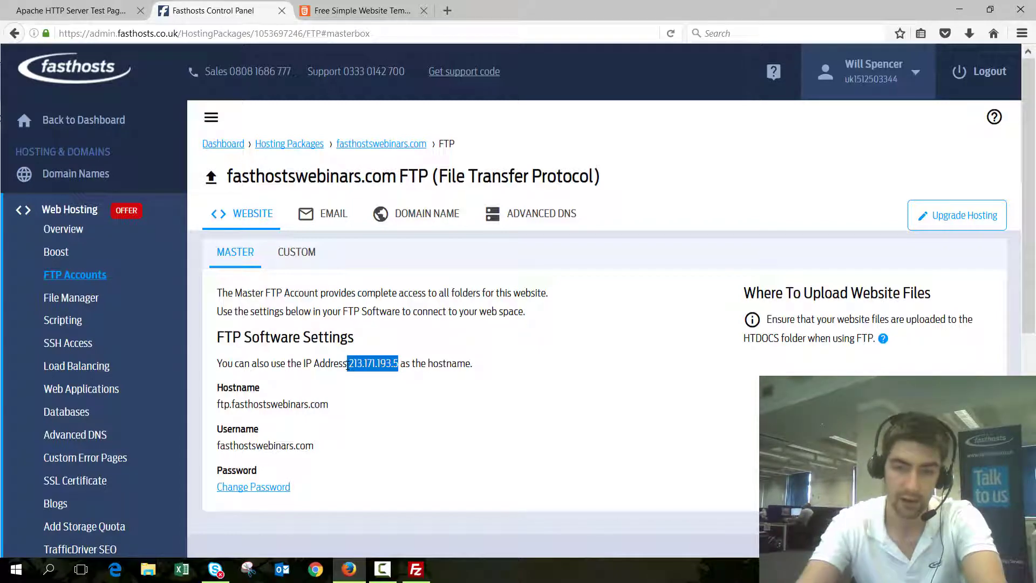
{"action": "left_click", "coordinate": [346, 414]}
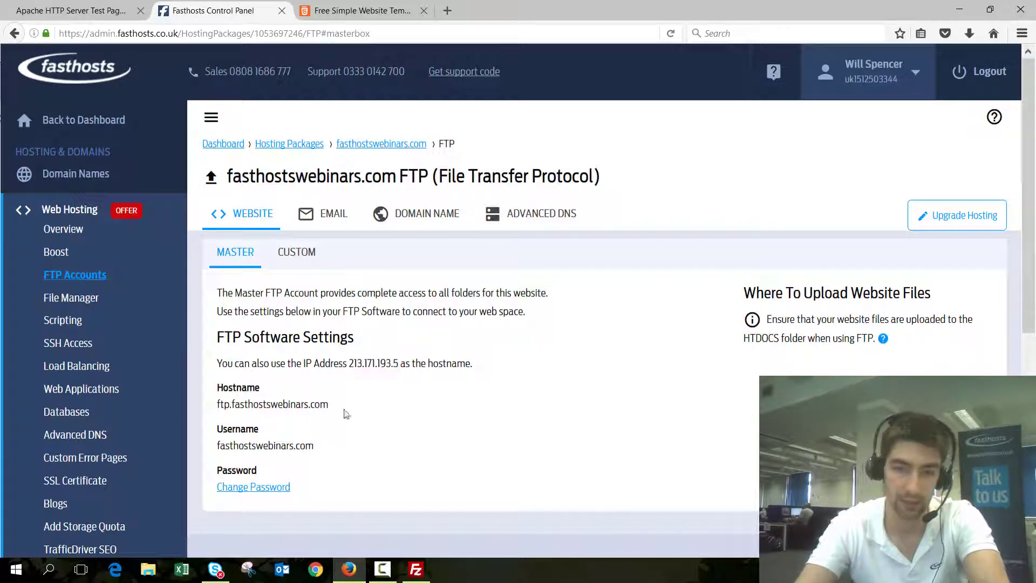
{"action": "left_click_drag", "start_coordinate": [330, 406], "coordinate": [215, 405]}
{"action": "key", "text": "ctrl+c"}
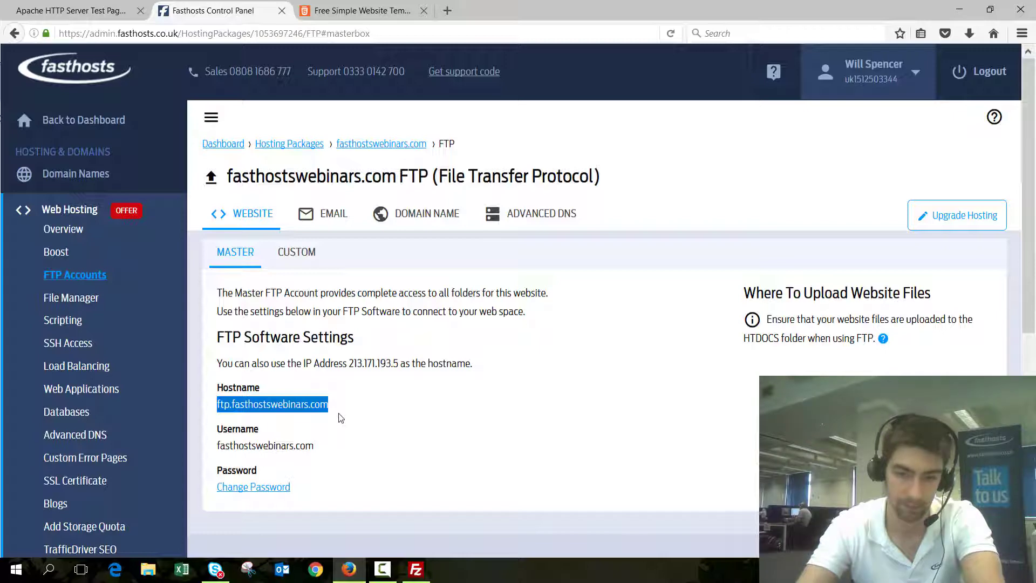
Step: Return to FileZilla and enter ftp.fasthostswebinars.com as the host of the Fasthostswebinars site
{"action": "key", "text": "alt+Tab"}
{"action": "left_click", "coordinate": [559, 166]}
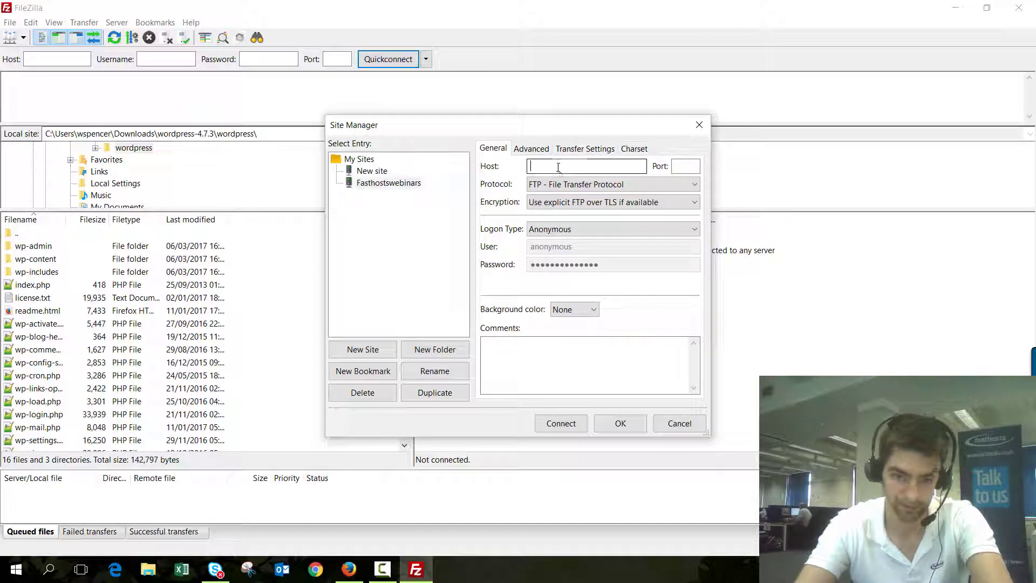
{"action": "key", "text": "ctrl+v"}
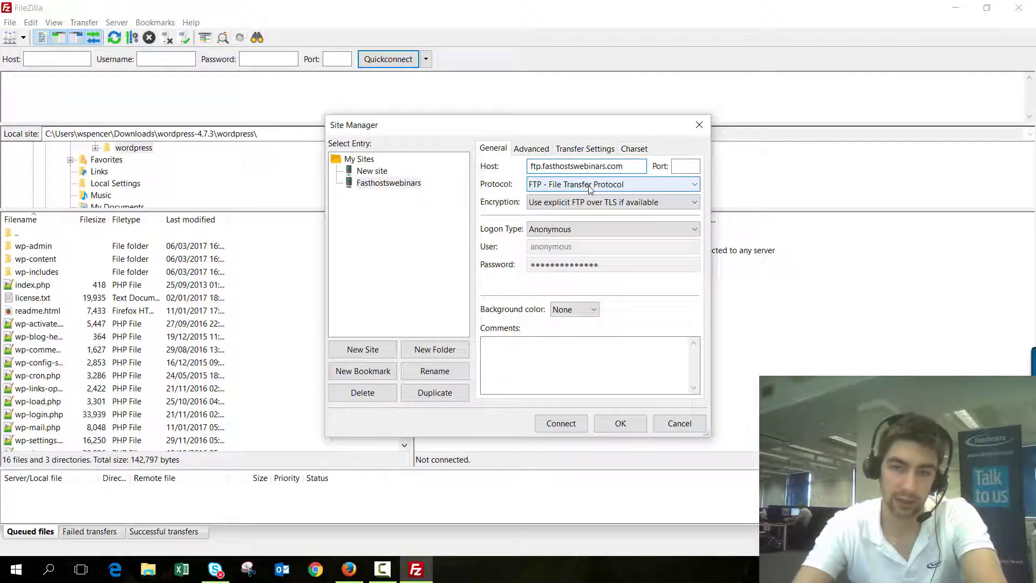
Step: Set the site's encryption to Only use plain FTP (insecure) and its logon type to Normal
{"action": "left_click", "coordinate": [591, 202]}
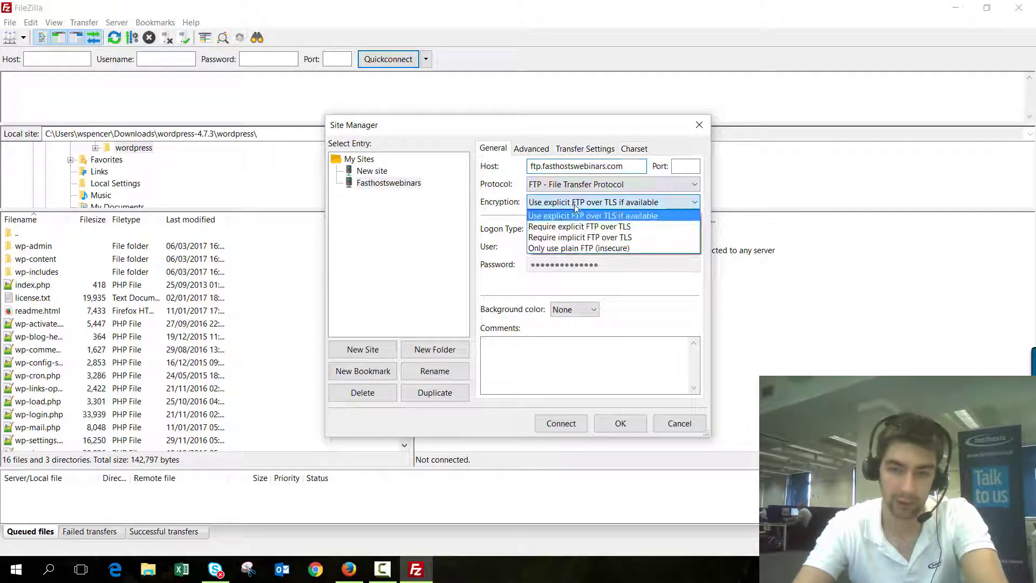
{"action": "left_click", "coordinate": [572, 250]}
{"action": "left_click", "coordinate": [599, 229]}
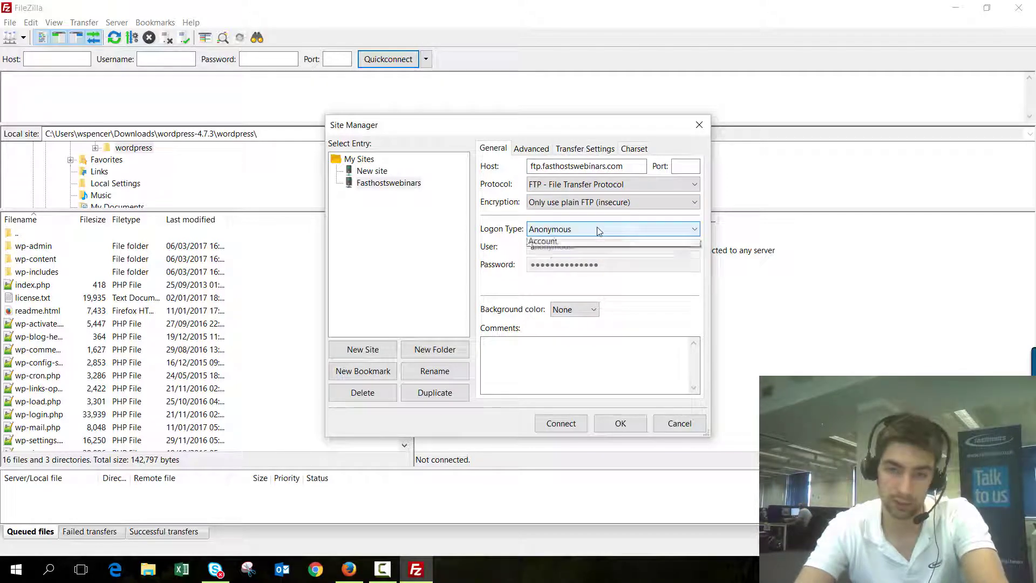
{"action": "left_click", "coordinate": [601, 248]}
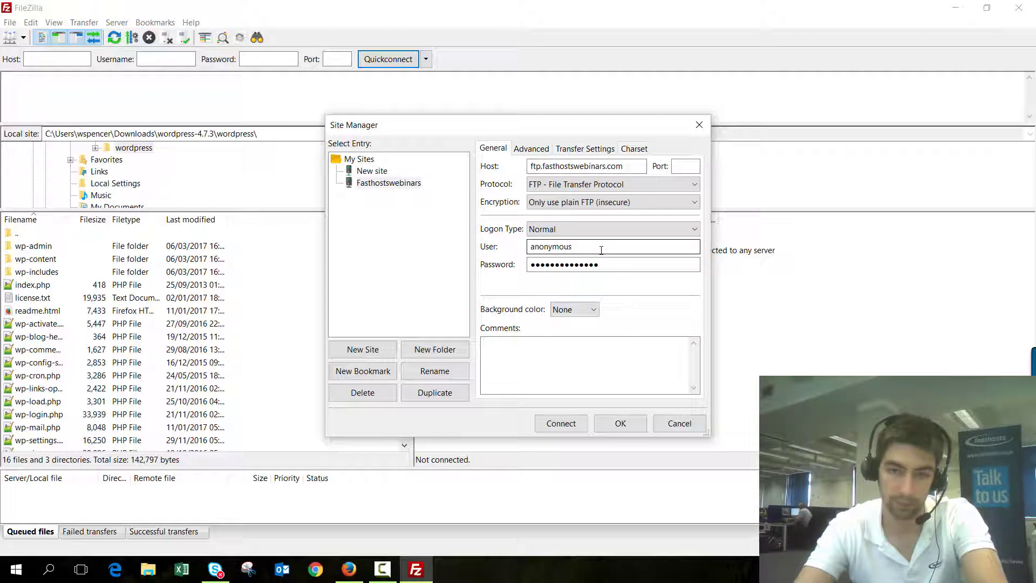
Step: Copy the master FTP username fasthostswebinars.com from the Control Panel in Firefox and enter it as the user in FileZilla's site entry
{"action": "left_click_drag", "start_coordinate": [607, 247], "coordinate": [526, 249]}
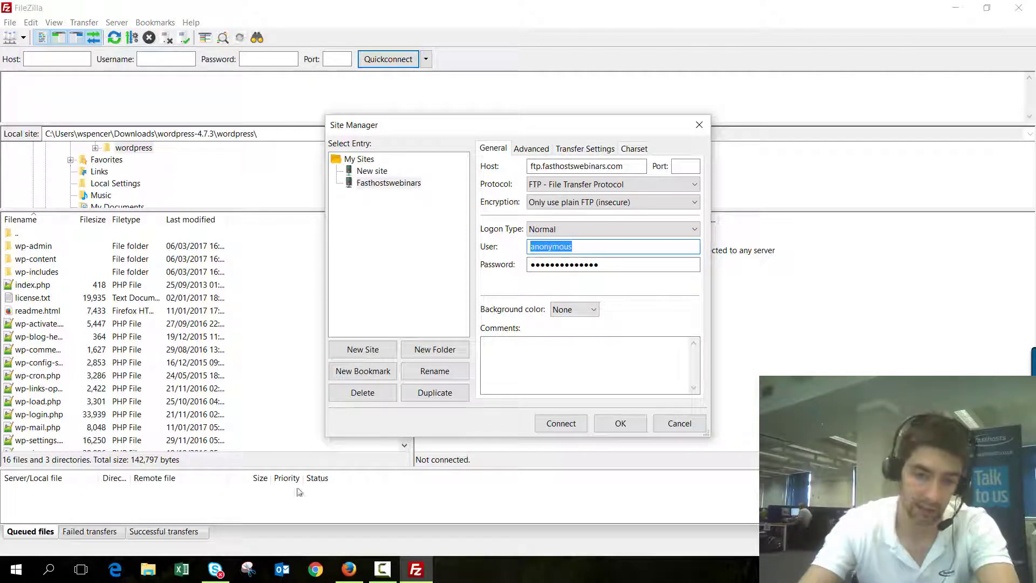
{"action": "left_click", "coordinate": [337, 576]}
{"action": "left_click_drag", "start_coordinate": [324, 449], "coordinate": [218, 448]}
{"action": "key", "text": "ctrl+c"}
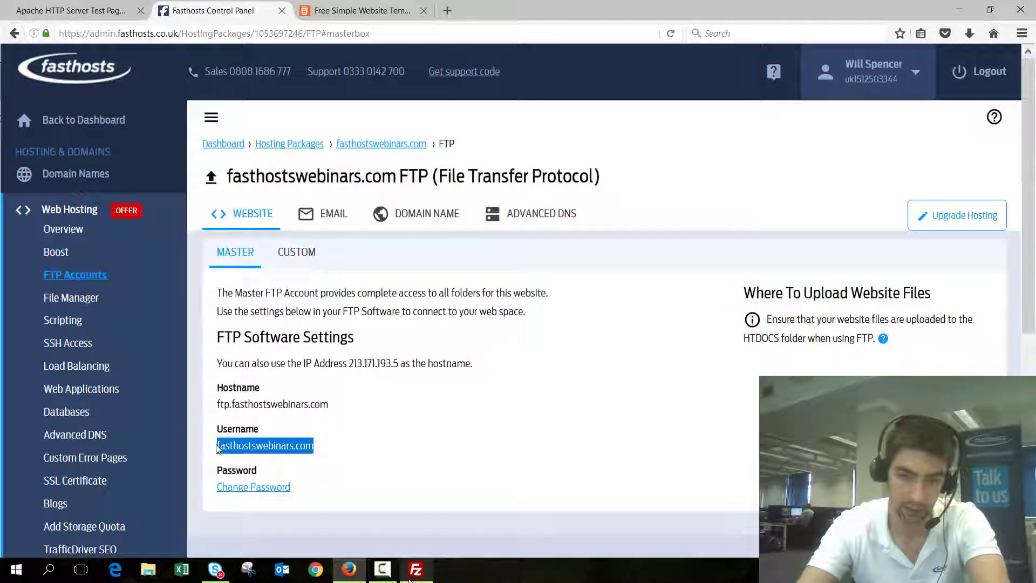
{"action": "left_click", "coordinate": [415, 569]}
{"action": "double_click", "coordinate": [614, 248]}
{"action": "key", "text": "ctrl+v"}
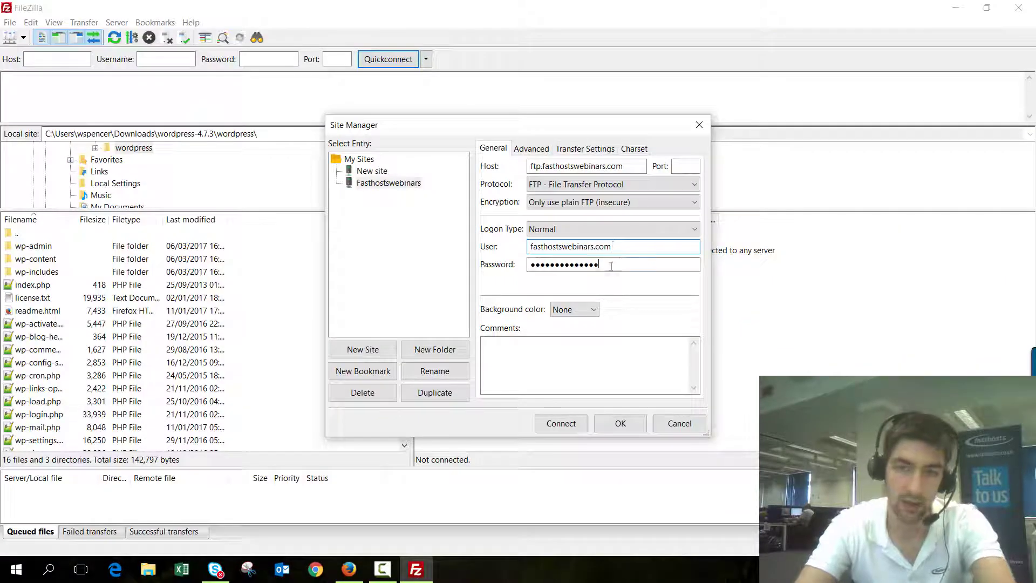
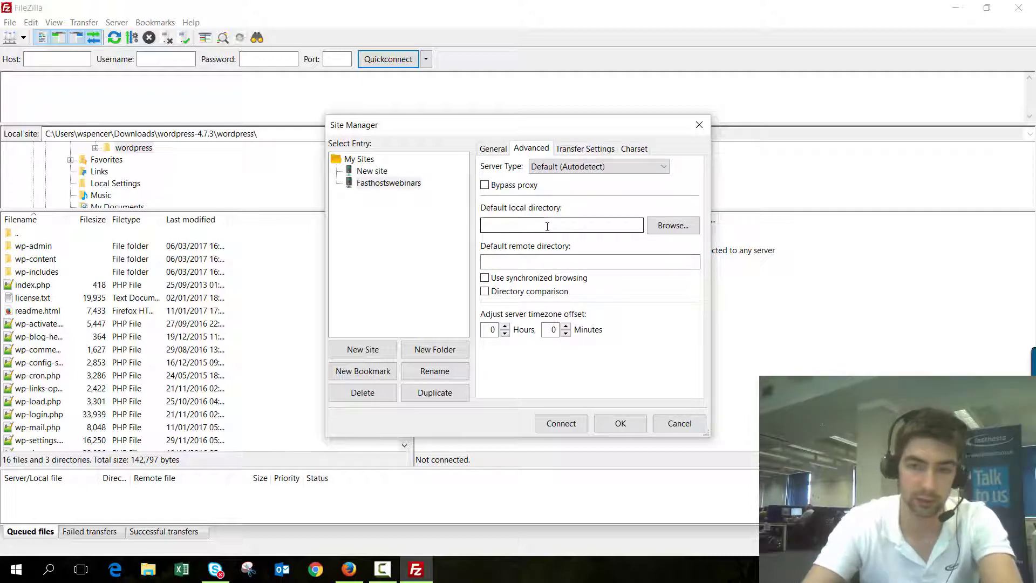
Step: Set the site's default local directory to the Fasthosts webinars website files folder on the Desktop
{"action": "left_click_drag", "start_coordinate": [522, 126], "coordinate": [744, 267]}
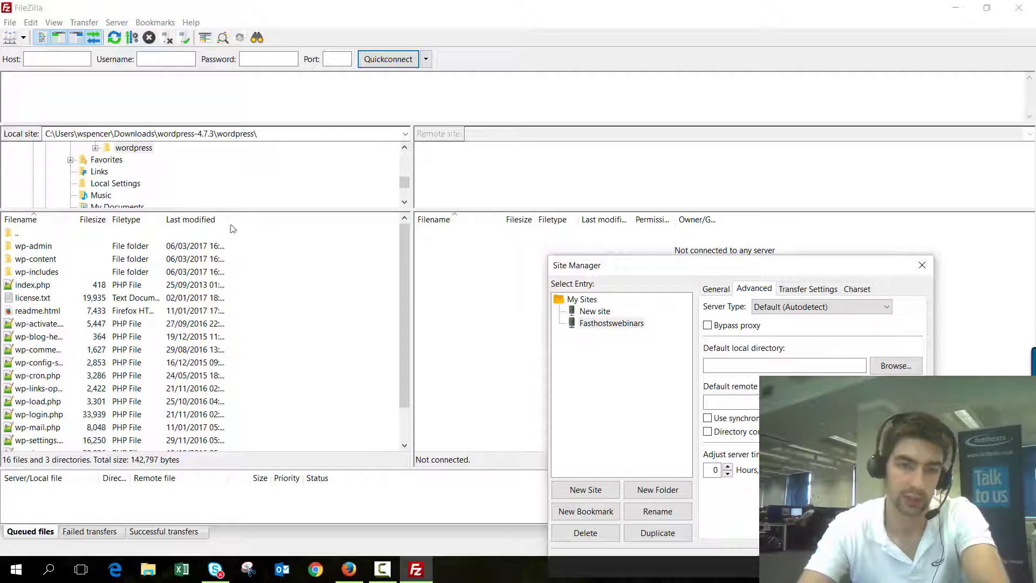
{"action": "left_click_drag", "start_coordinate": [710, 267], "coordinate": [600, 159]}
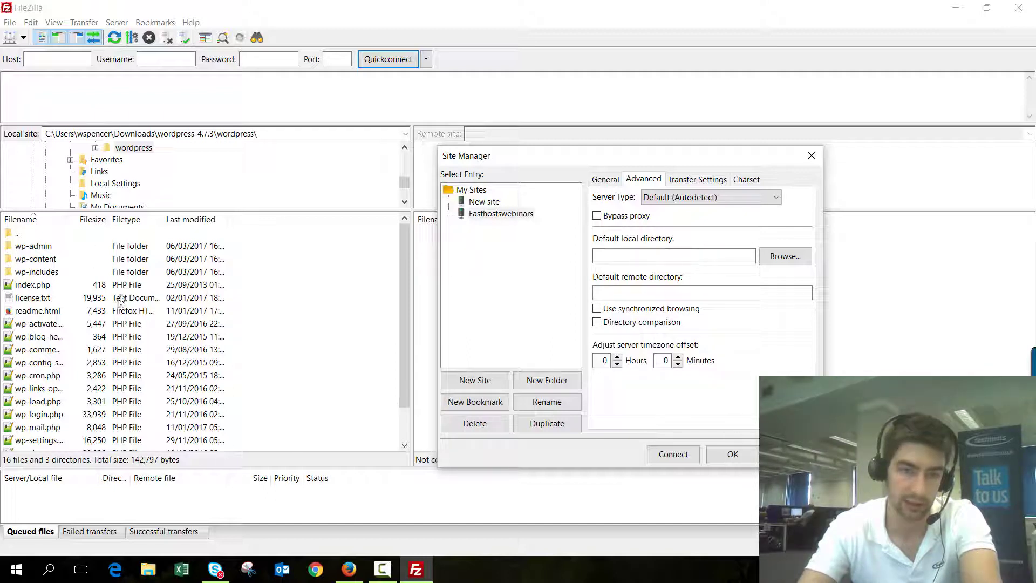
{"action": "left_click", "coordinate": [789, 257]}
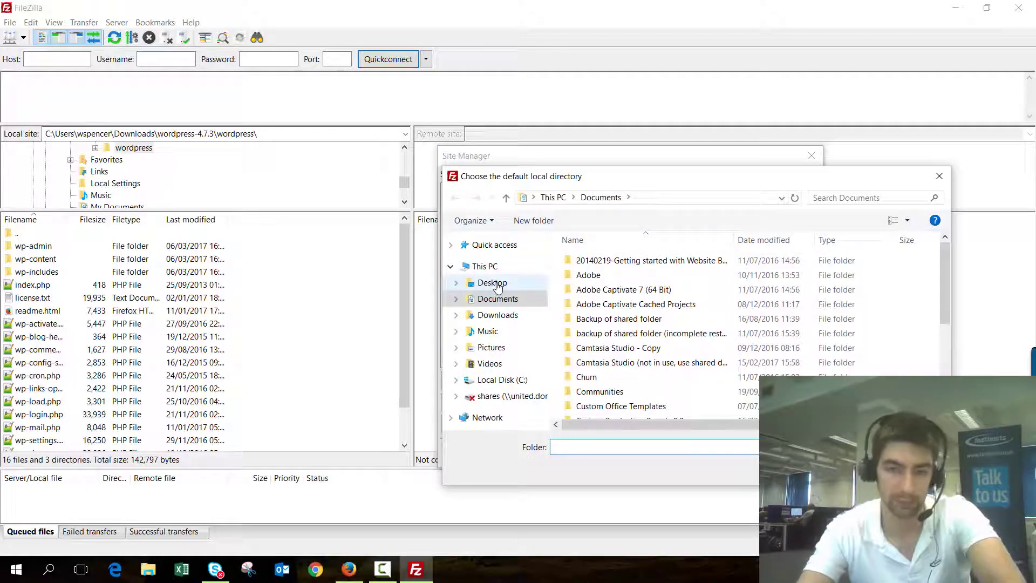
{"action": "left_click", "coordinate": [492, 283]}
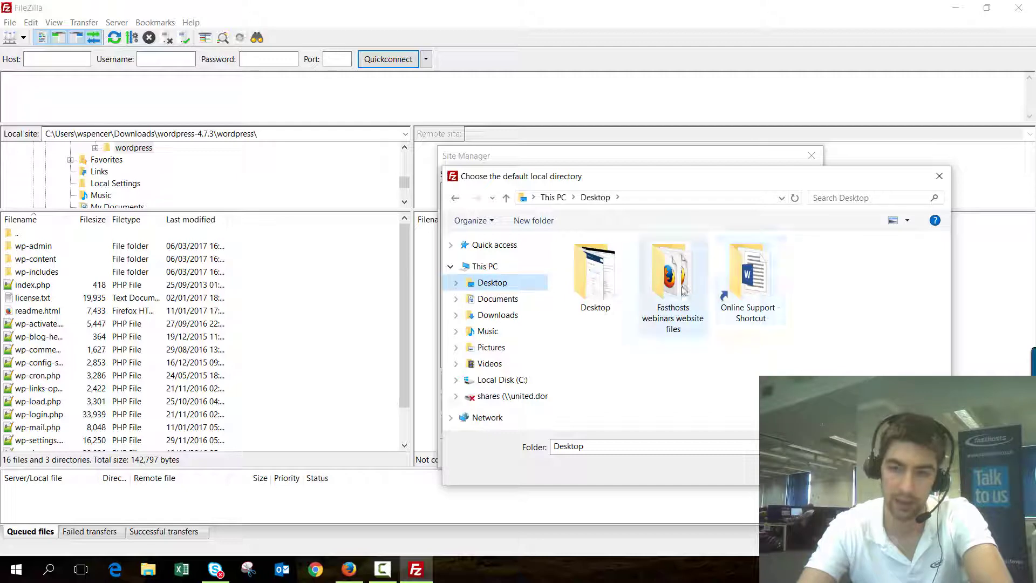
{"action": "left_click", "coordinate": [679, 286]}
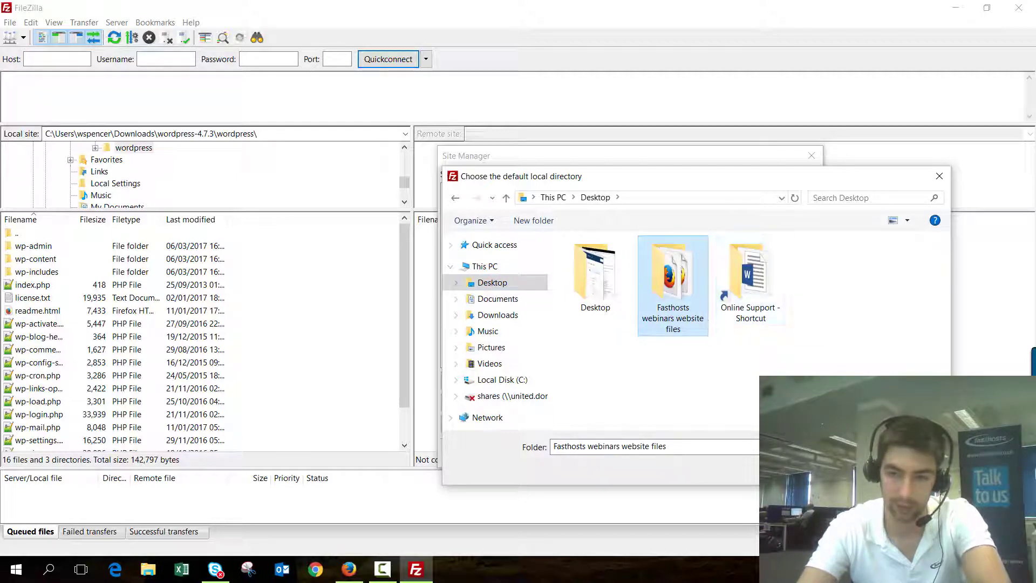
{"action": "left_click", "coordinate": [858, 470]}
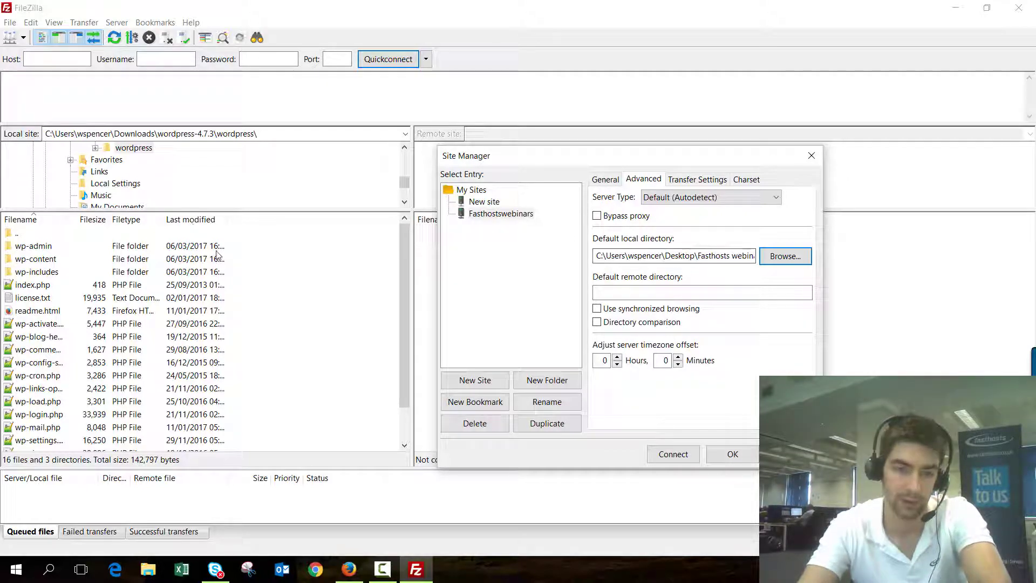
Step: Try /htdocs as the site's default remote directory and clear the entry again
{"action": "left_click", "coordinate": [664, 294]}
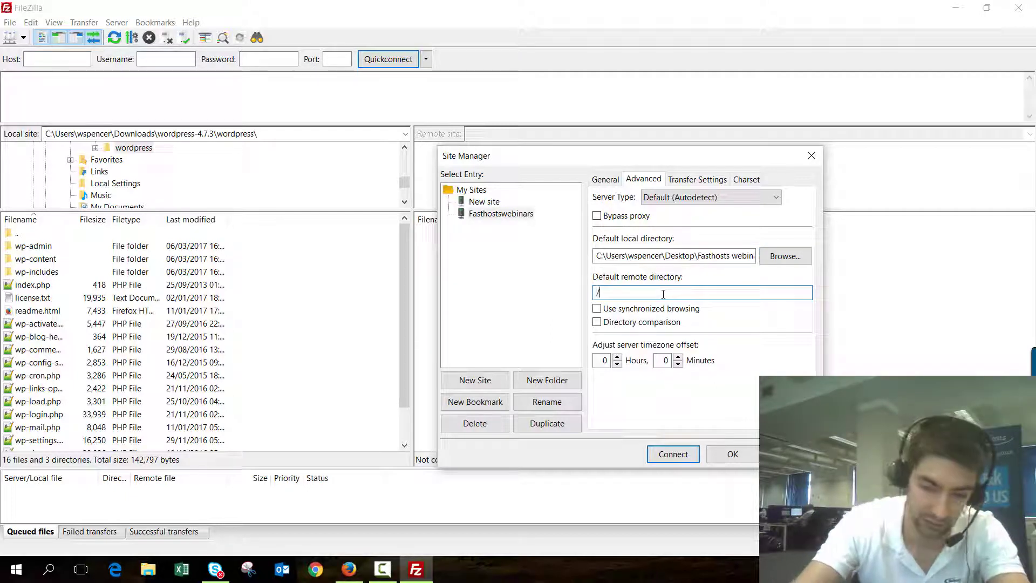
{"action": "type", "text": "/htdocs"}
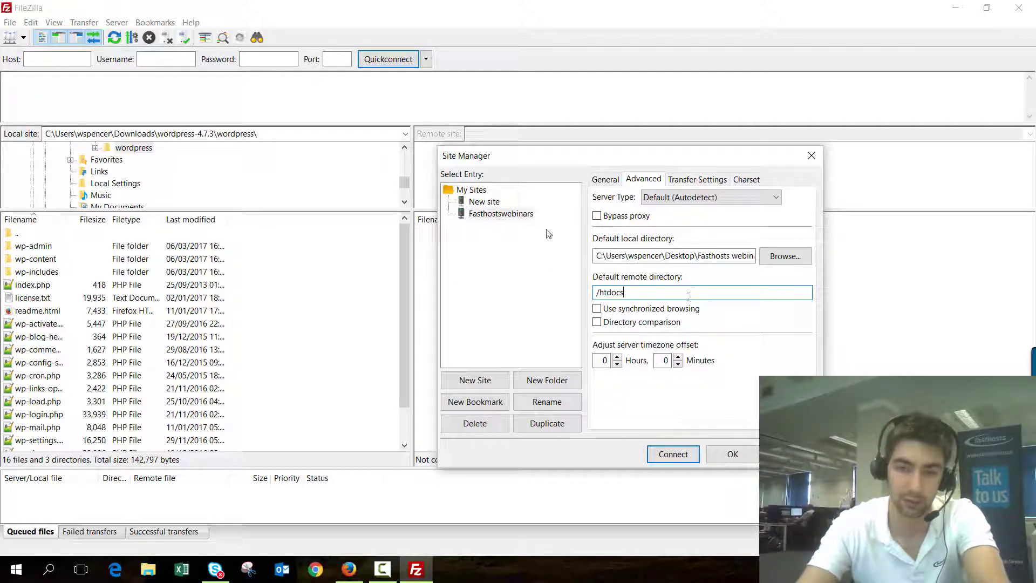
{"action": "left_click_drag", "start_coordinate": [578, 160], "coordinate": [155, 145]}
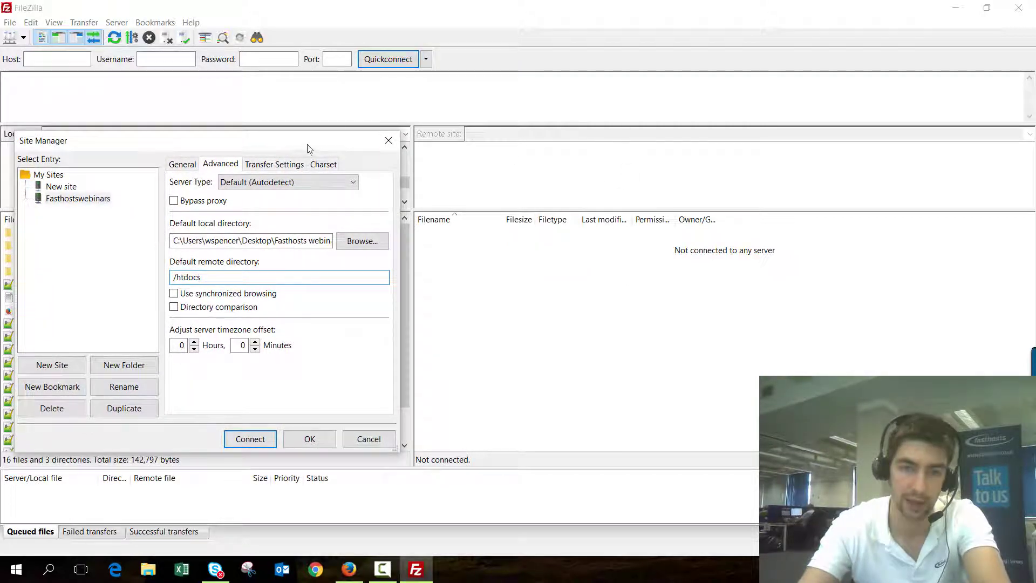
{"action": "left_click_drag", "start_coordinate": [308, 146], "coordinate": [808, 119]}
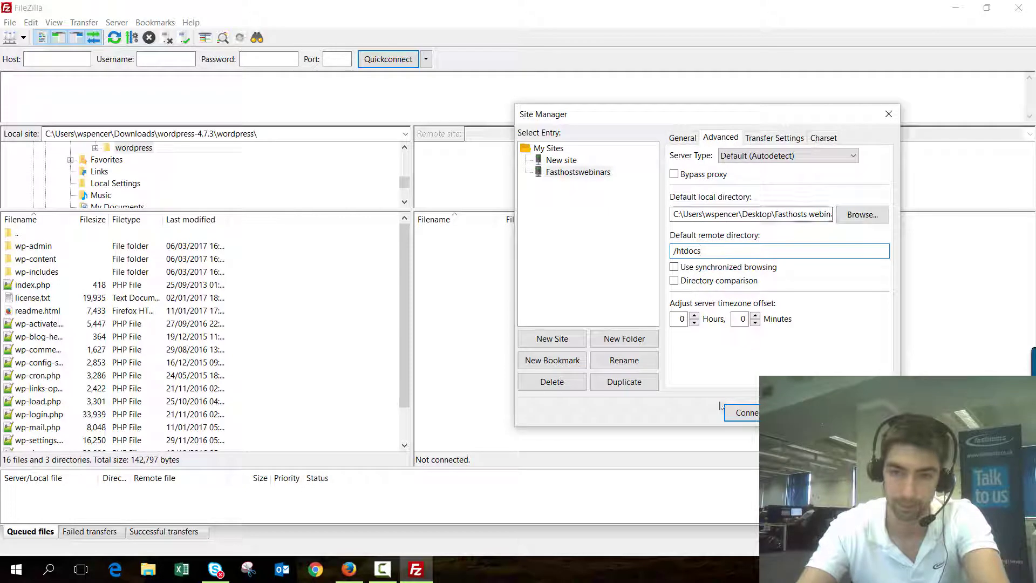
{"action": "left_click_drag", "start_coordinate": [707, 250], "coordinate": [602, 250]}
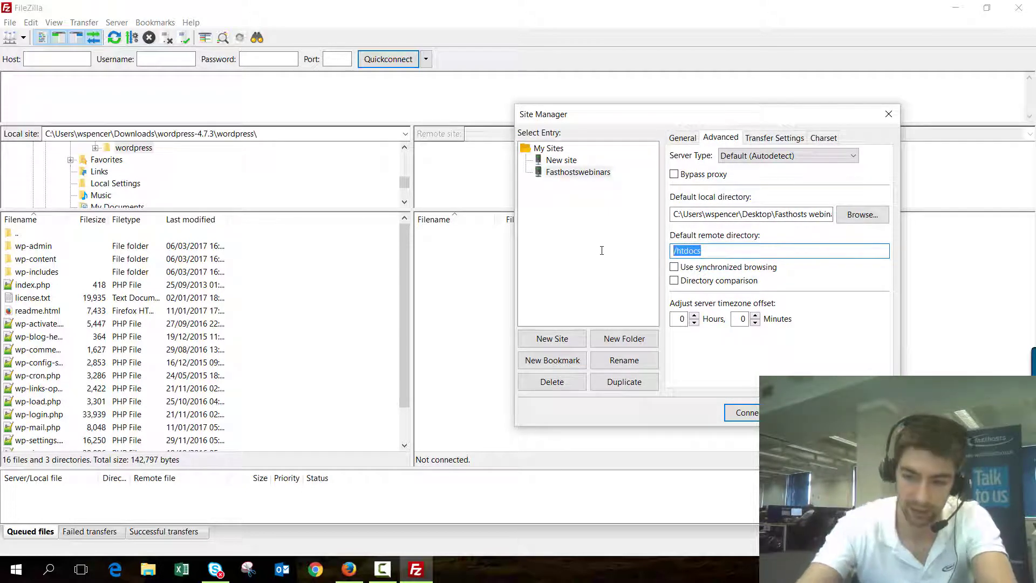
{"action": "key", "text": "BackSpace"}
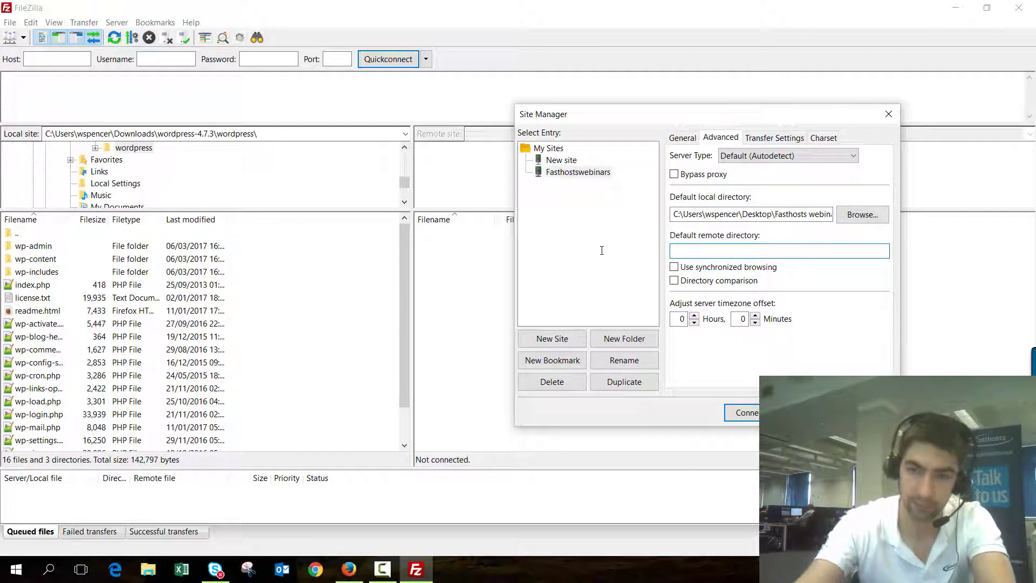
Step: Connect to the Fasthostswebinars site
{"action": "left_click", "coordinate": [751, 416]}
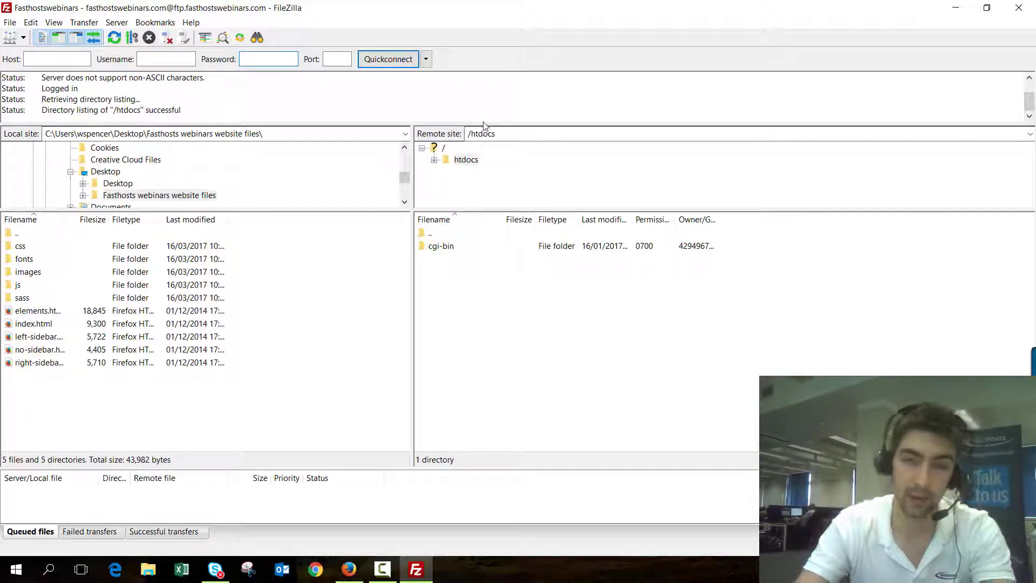
Step: Examine the folders and files in the remote root directory, including logfiles and private, and return to the htdocs folder
{"action": "left_click", "coordinate": [444, 149]}
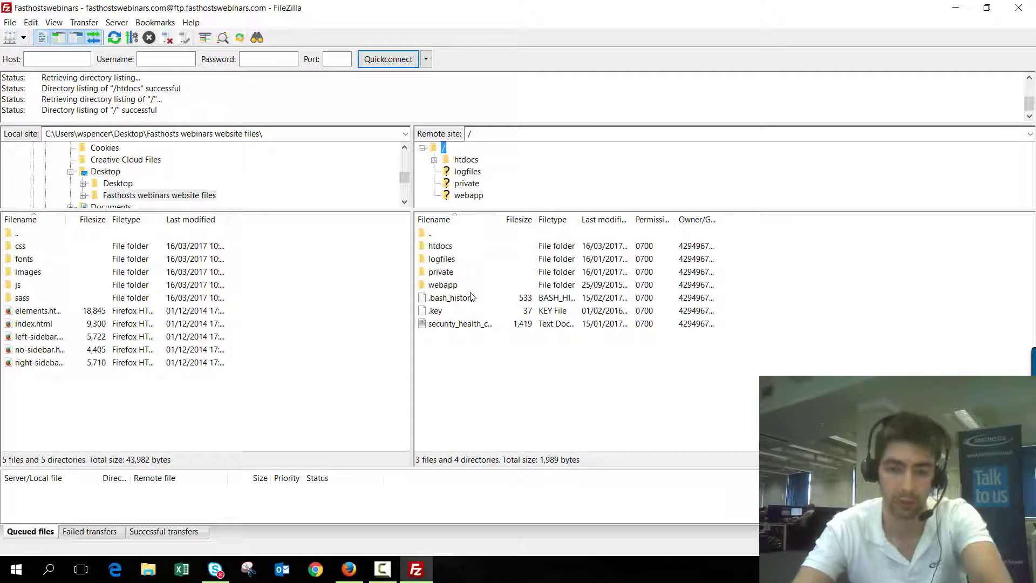
{"action": "left_click", "coordinate": [442, 261]}
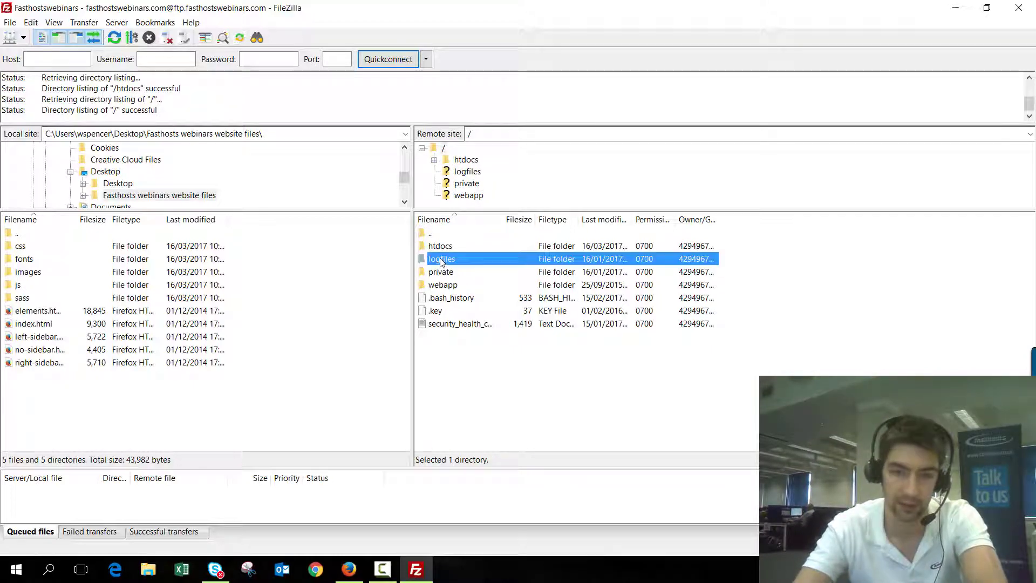
{"action": "left_click", "coordinate": [451, 276]}
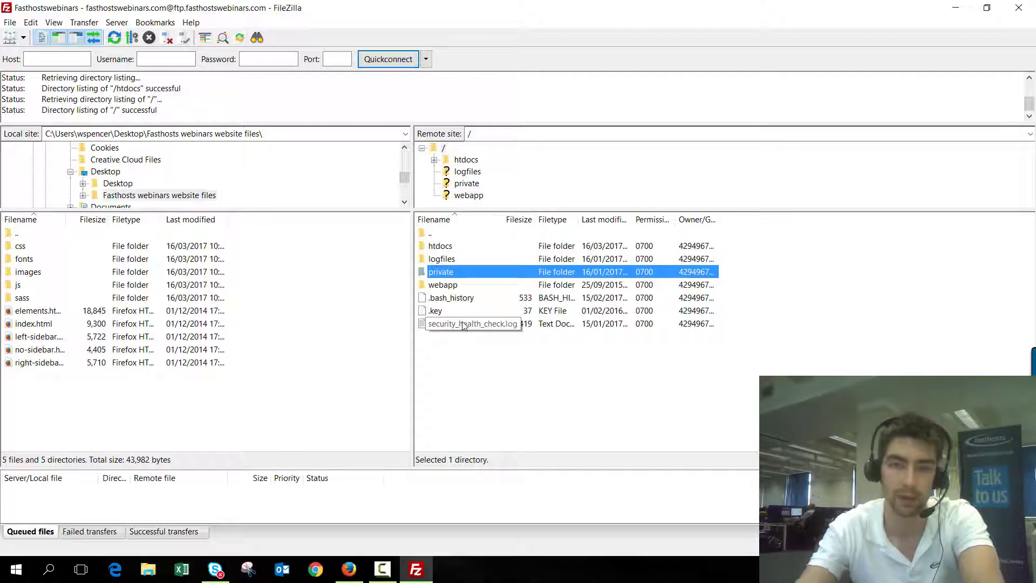
{"action": "double_click", "coordinate": [443, 248]}
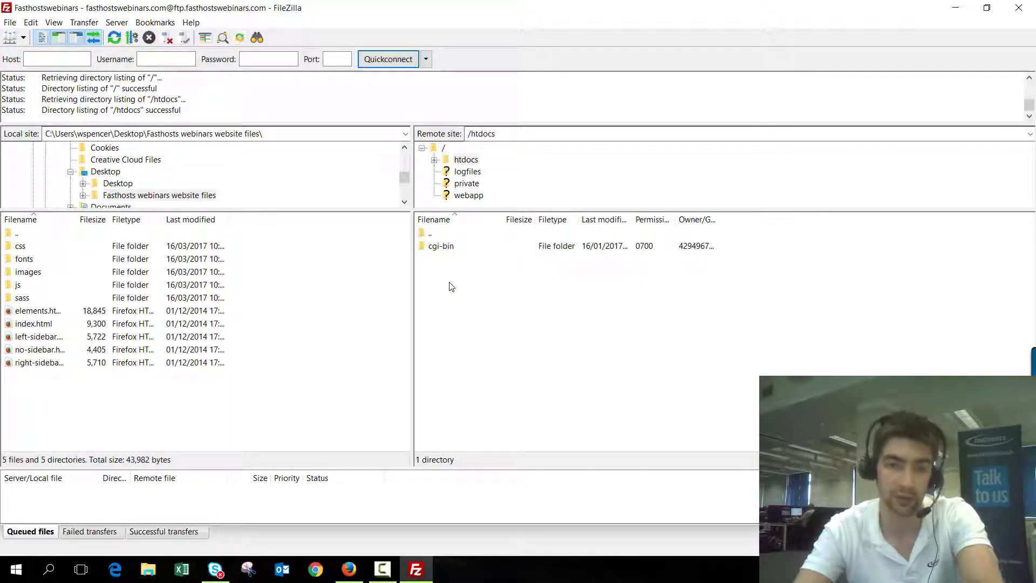
Step: Upload all local website folders and HTML files, from css to right-sidebar.html, to the remote htdocs folder and select the uploaded index.html
{"action": "left_click_drag", "start_coordinate": [30, 247], "coordinate": [37, 367]}
{"action": "left_click", "coordinate": [37, 365], "text": "shift"}
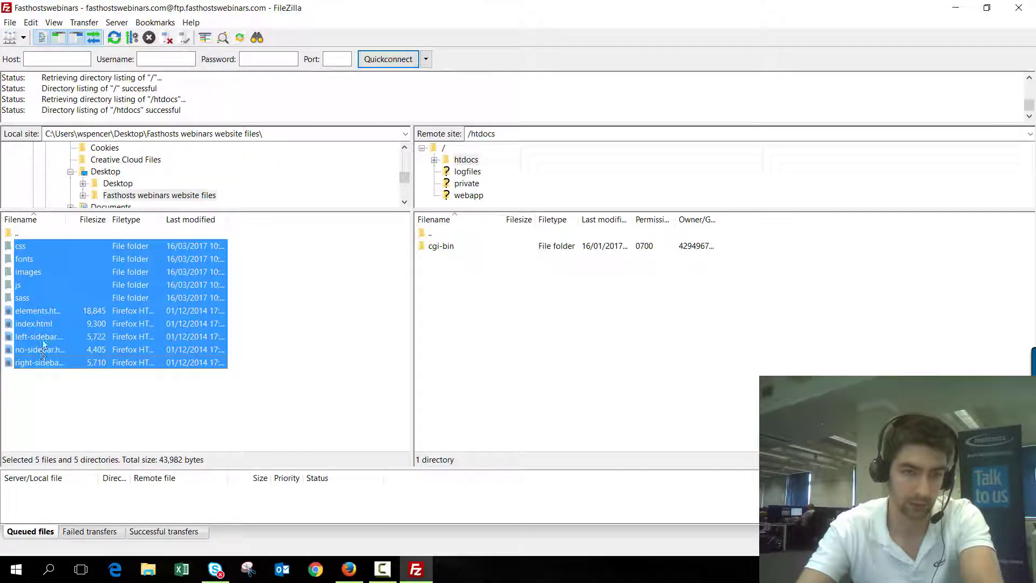
{"action": "left_click_drag", "start_coordinate": [29, 247], "coordinate": [542, 317]}
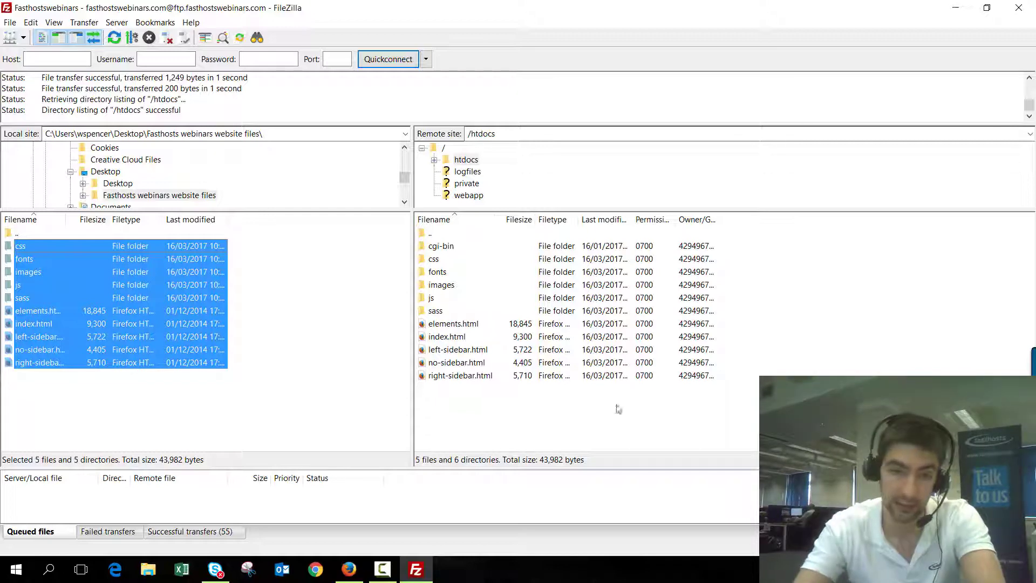
{"action": "left_click", "coordinate": [455, 338]}
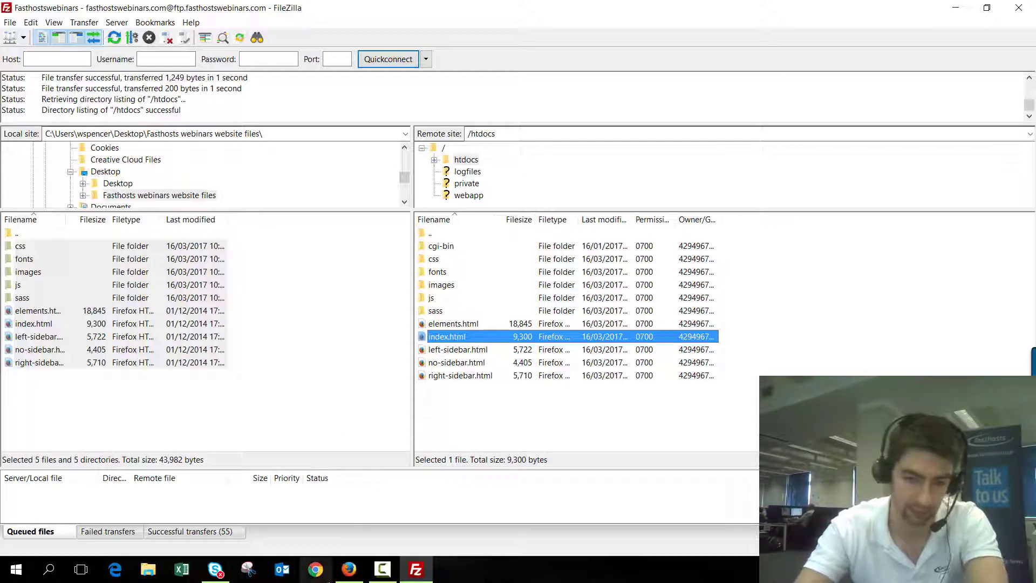
{"action": "left_click", "coordinate": [348, 570]}
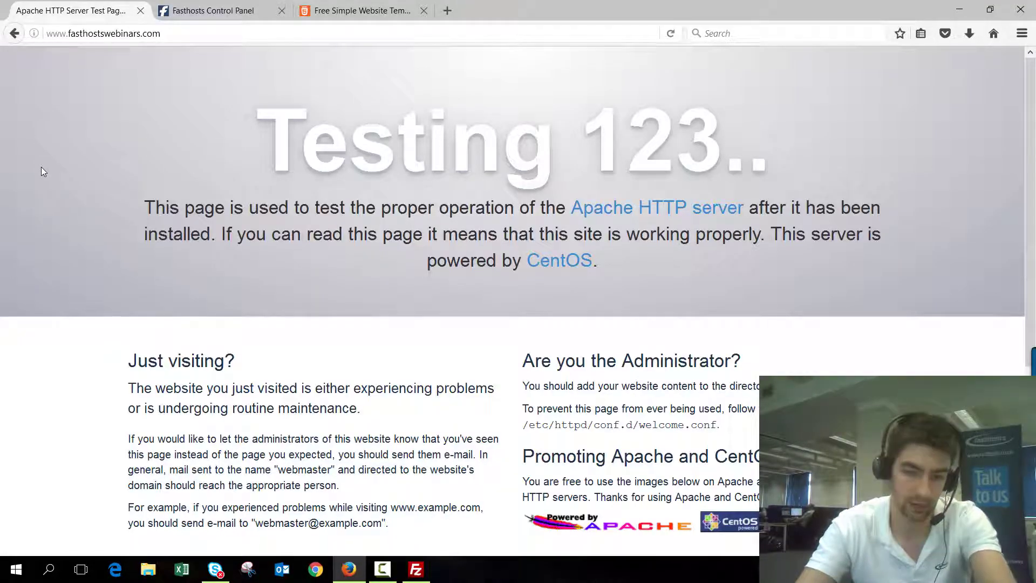
{"action": "key", "text": "F5"}
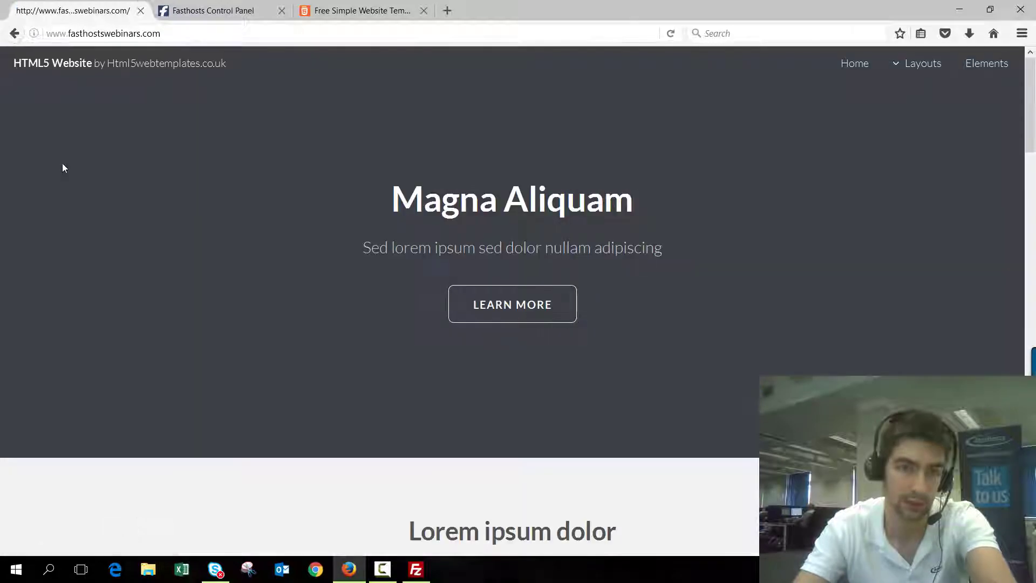
{"action": "scroll", "coordinate": [356, 169], "scroll_direction": "down", "scroll_amount": 15}
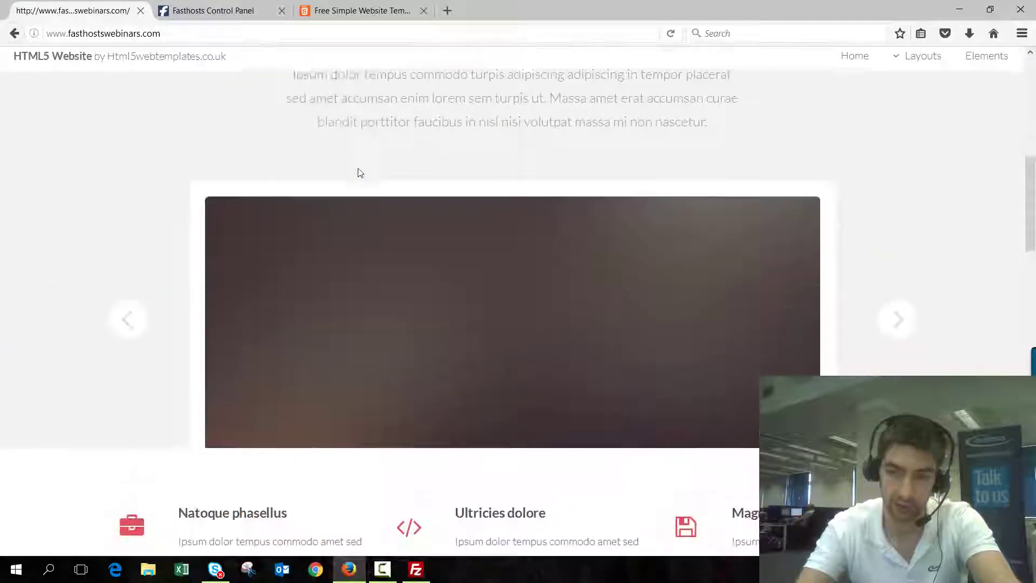
{"action": "scroll", "coordinate": [358, 179], "scroll_direction": "down", "scroll_amount": 10}
{"action": "scroll", "coordinate": [358, 185], "scroll_direction": "up", "scroll_amount": 17}
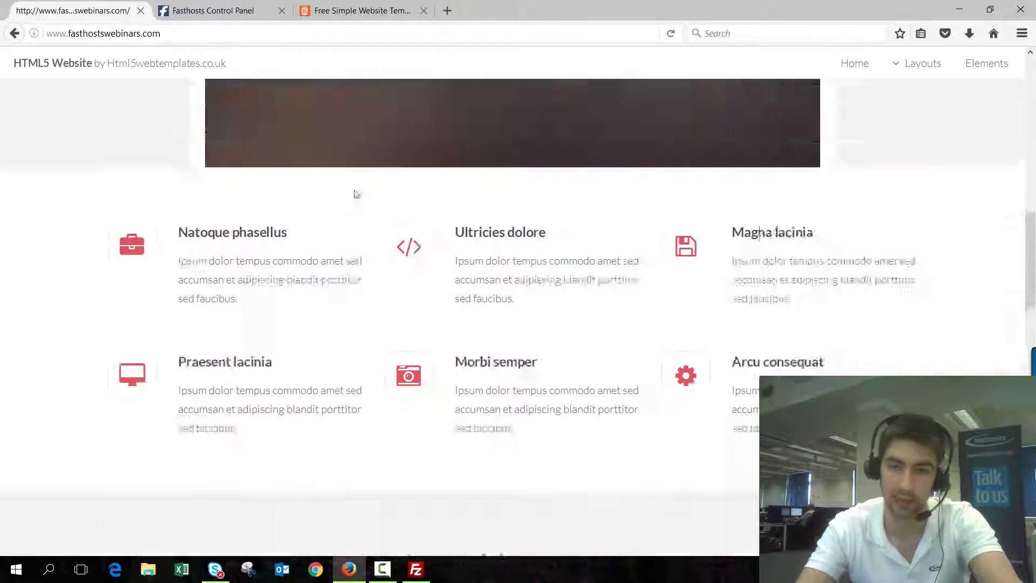
{"action": "scroll", "coordinate": [352, 189], "scroll_direction": "up", "scroll_amount": 3}
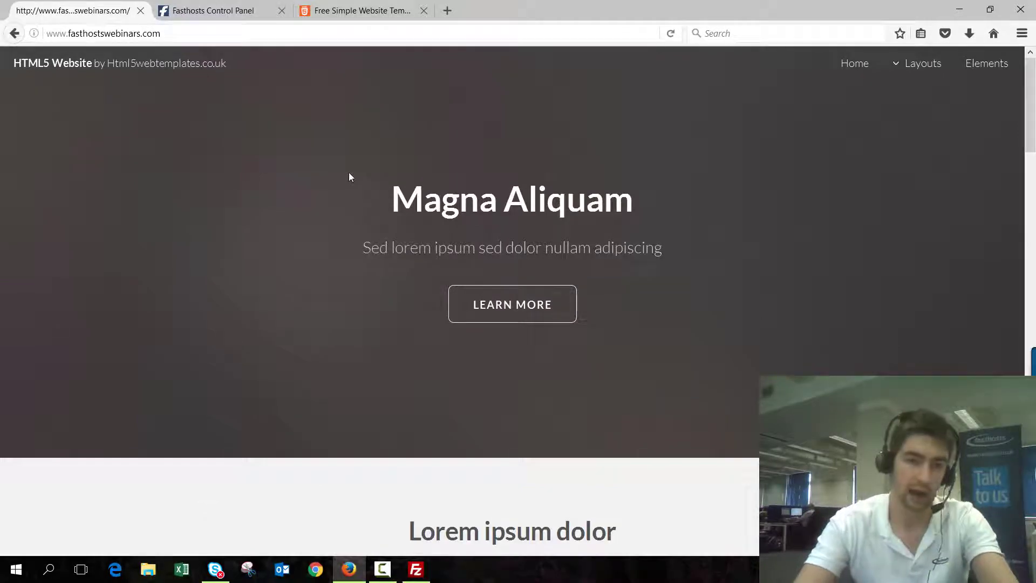